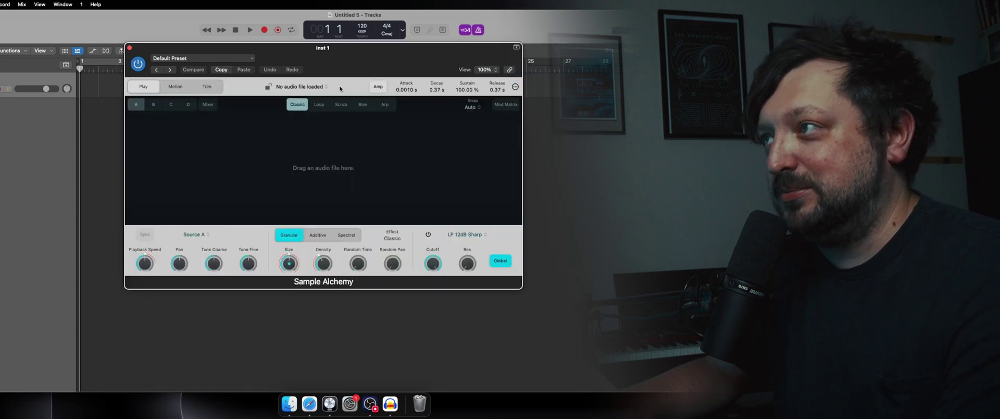
Load the audio file DUST1_56_SplitThen.wav from the Desktop's DUST1 folder into Sample Alchemy
drag(342, 55, 446, 113)
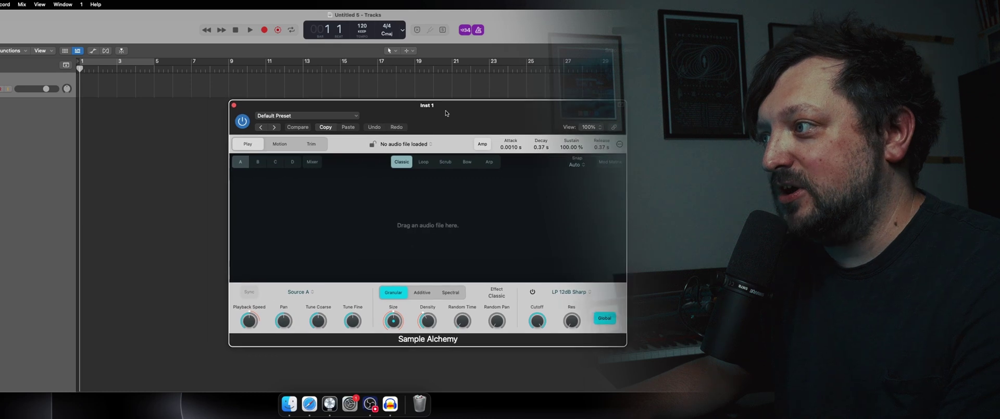
click(288, 404)
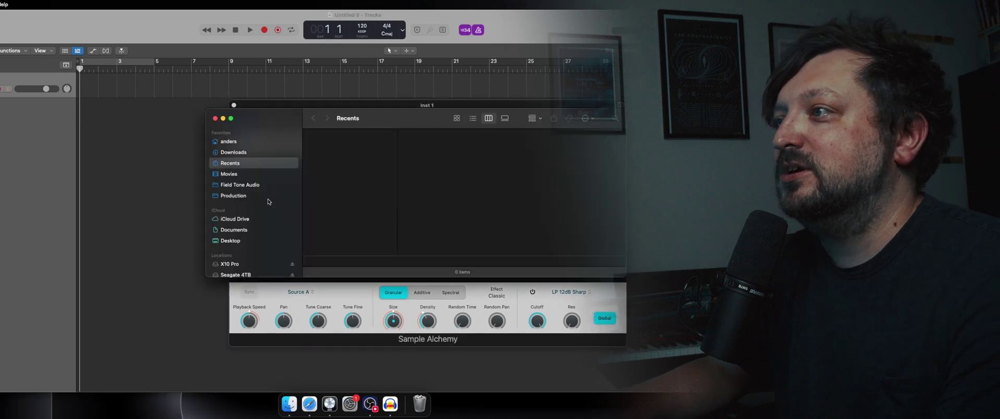
click(231, 240)
click(348, 152)
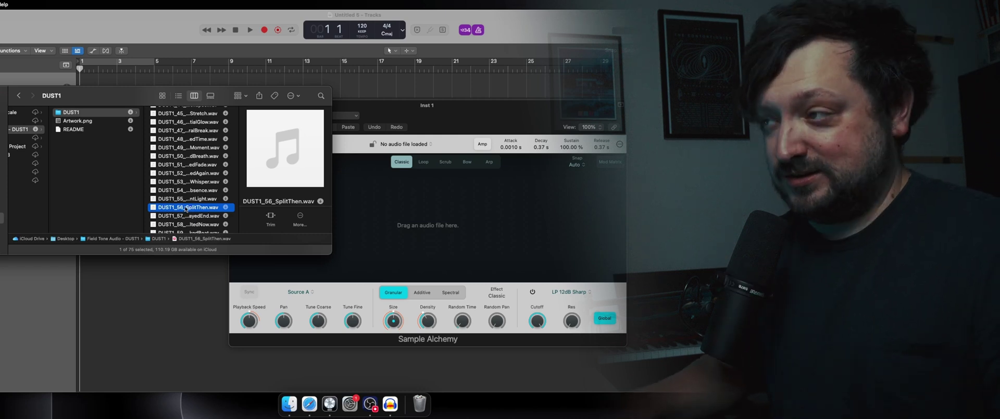
mouse_move(265, 178)
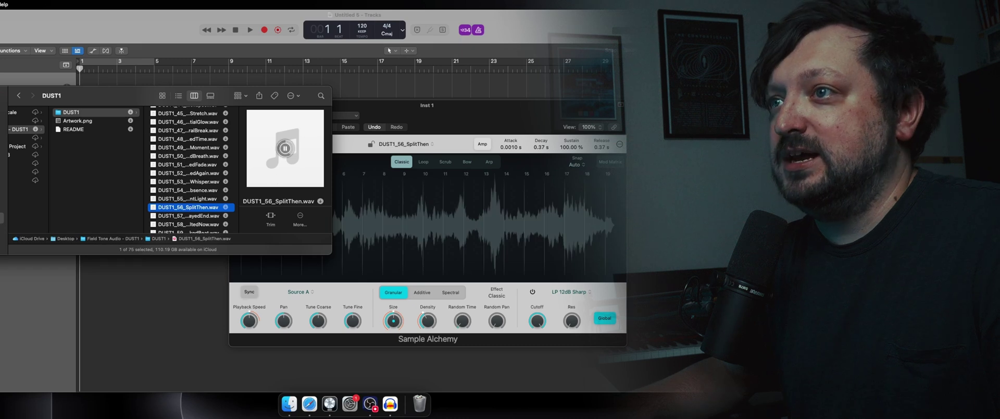
drag(453, 118, 372, 106)
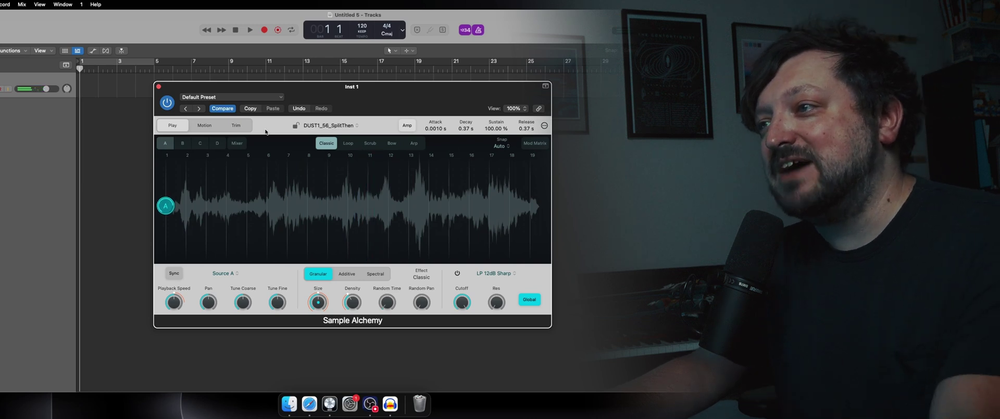
Activate sources B, C and D so that all four playback sources run on the sample
click(183, 143)
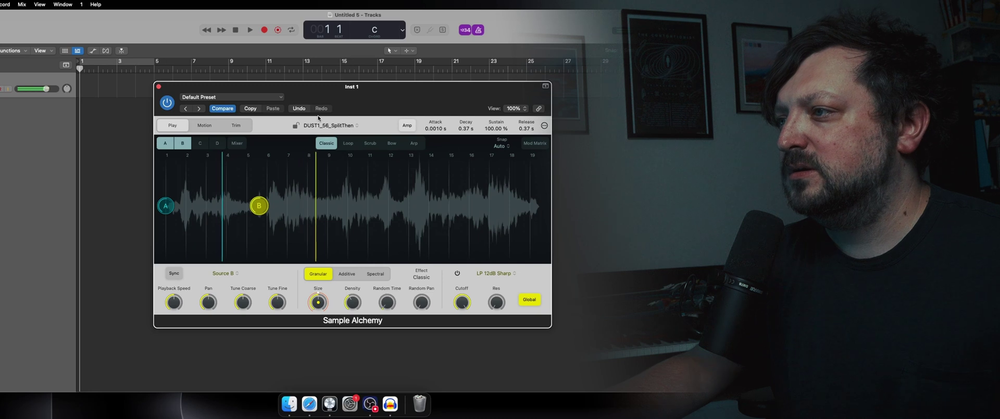
click(200, 144)
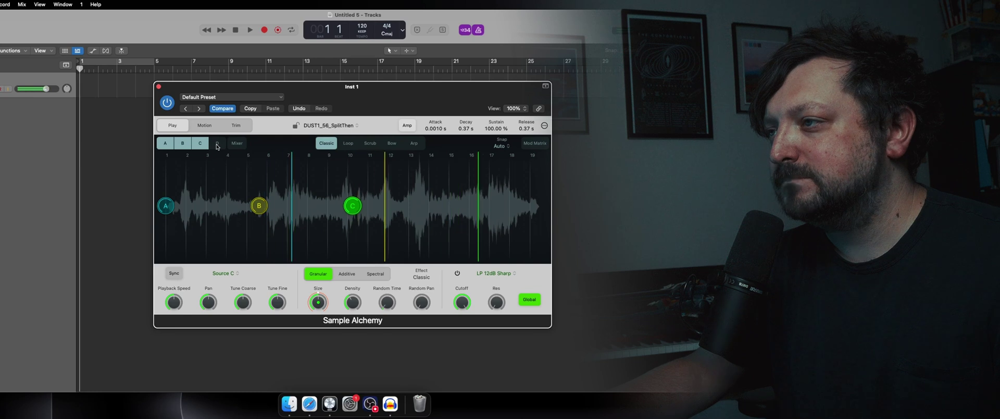
click(217, 145)
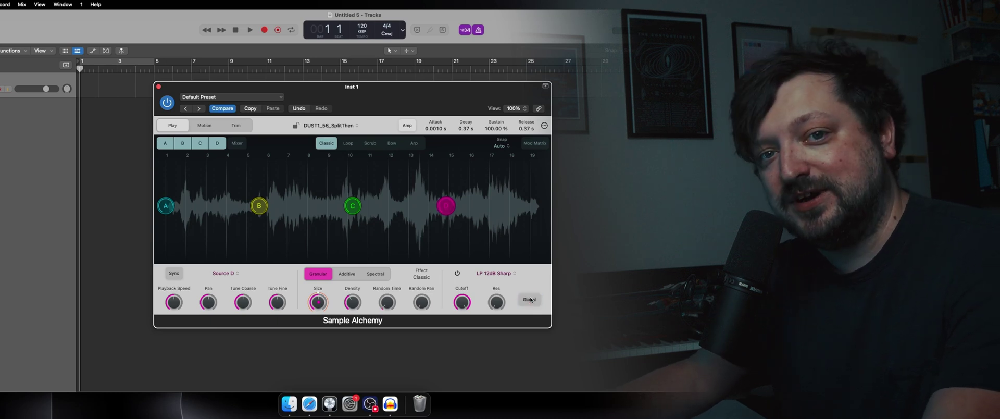
Enable source A's own LP 12dB Clean filter, lower its cutoff to about 859 Hz and raise the resonance
click(165, 206)
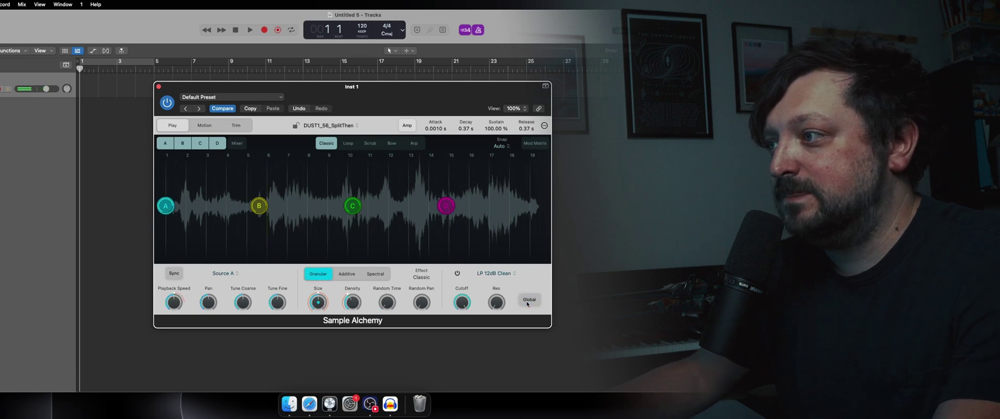
drag(464, 308, 516, 217)
drag(463, 306, 462, 356)
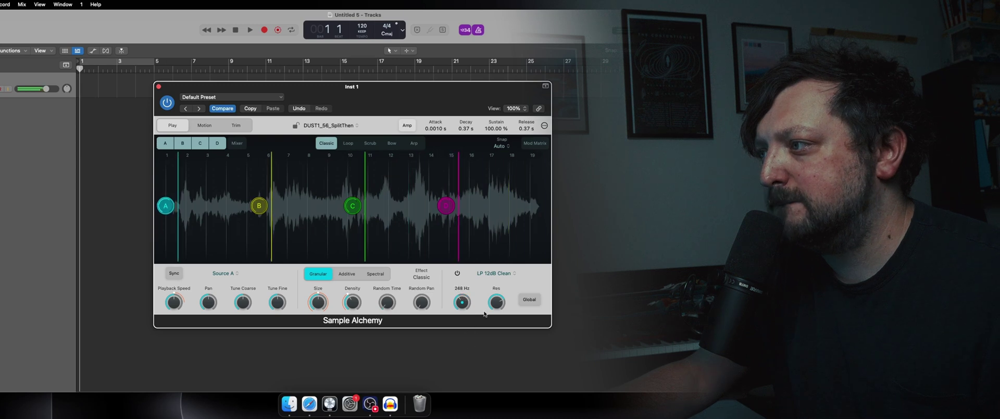
drag(497, 304, 503, 290)
click(457, 274)
drag(497, 303, 471, 293)
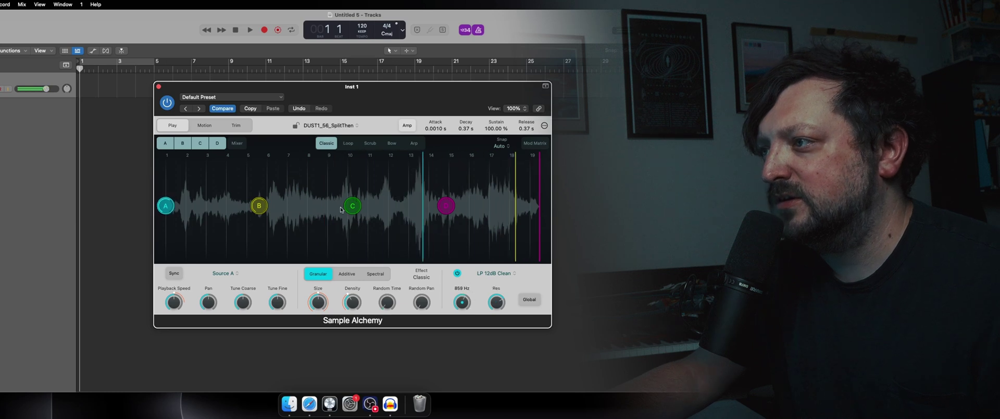
Give source C a Downsample filter with its mix at about 32.63 %, and select source B to compare
click(353, 206)
click(457, 273)
click(493, 274)
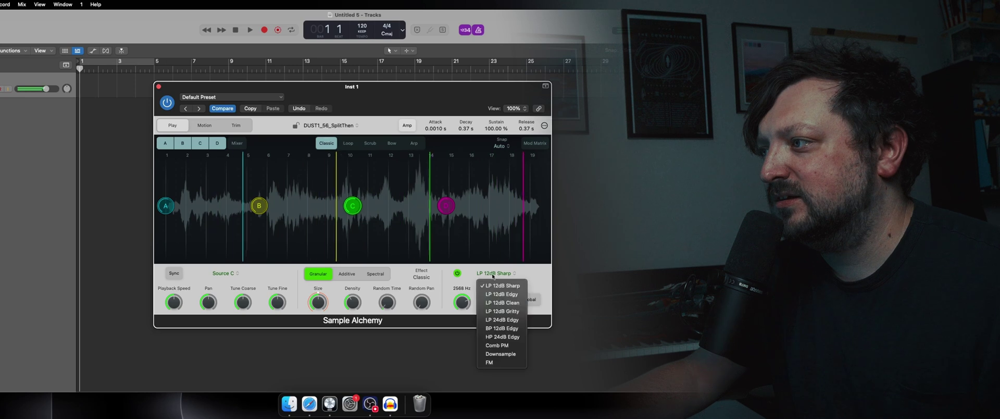
click(499, 353)
mouse_move(496, 303)
mouse_down()
mouse_move(497, 293)
mouse_move(497, 304)
mouse_up()
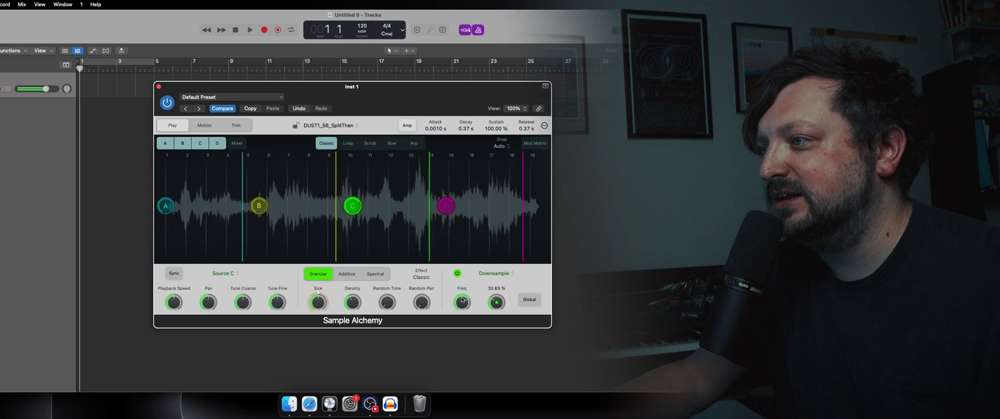
drag(259, 206, 261, 205)
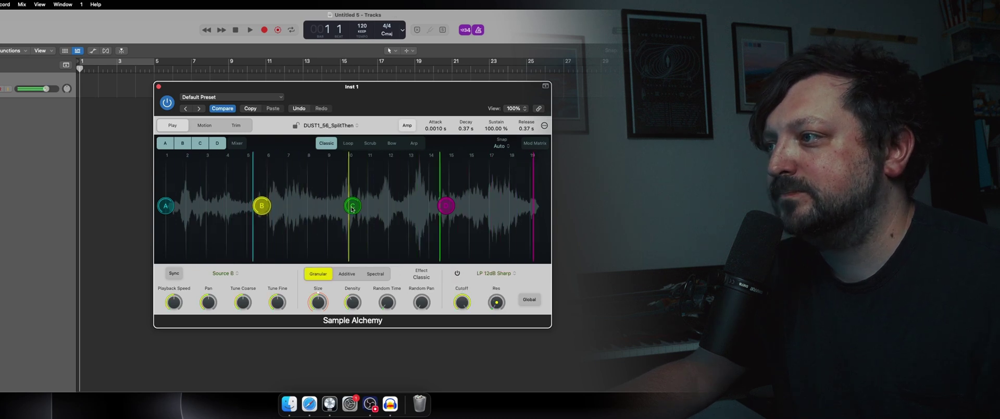
Slow the playback speed of all four sources, using 26.5 % for source B and 27.3 % for source C
click(165, 206)
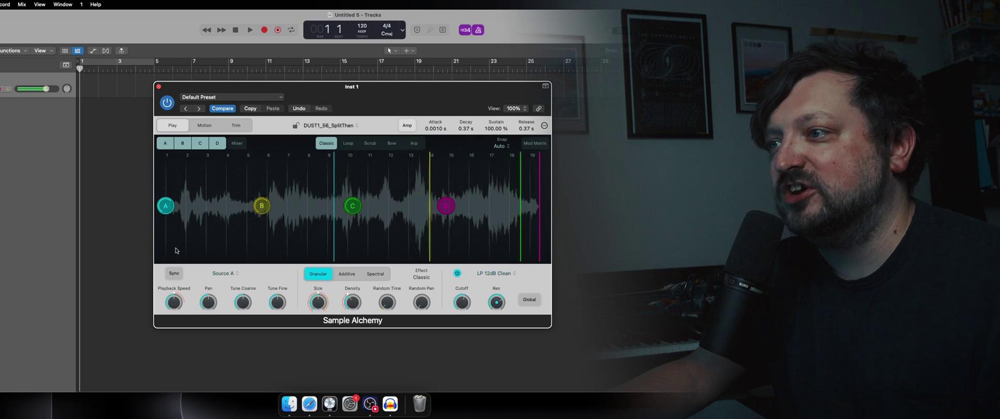
drag(177, 344, 179, 345)
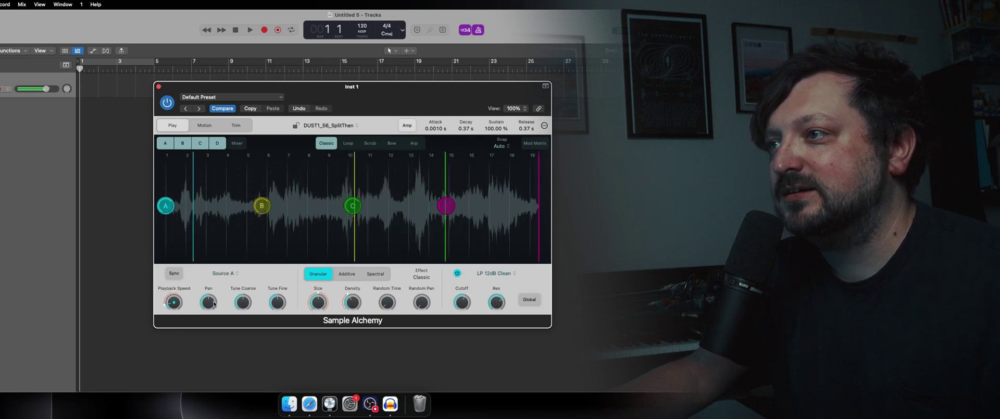
click(261, 204)
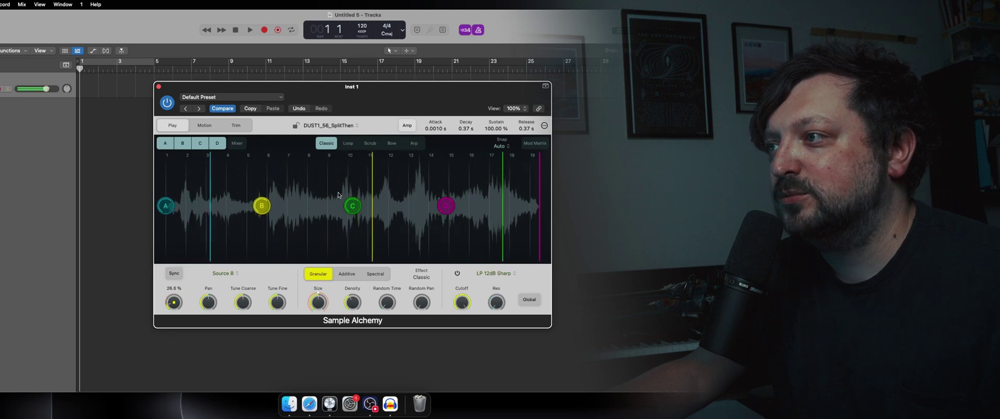
click(352, 205)
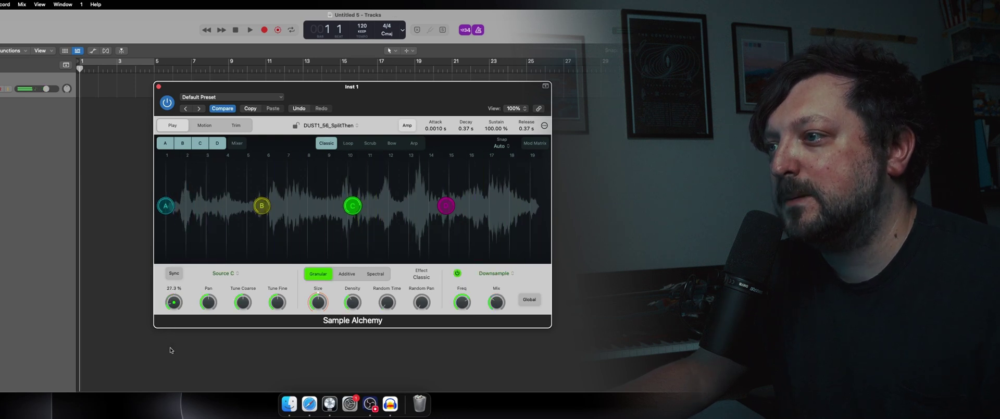
click(447, 205)
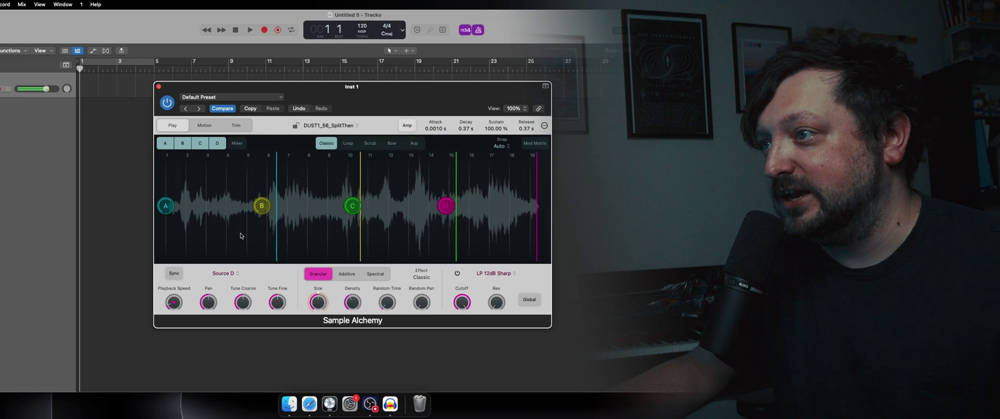
Leave only source A active and try different granular sizes, including 2 ms
click(166, 206)
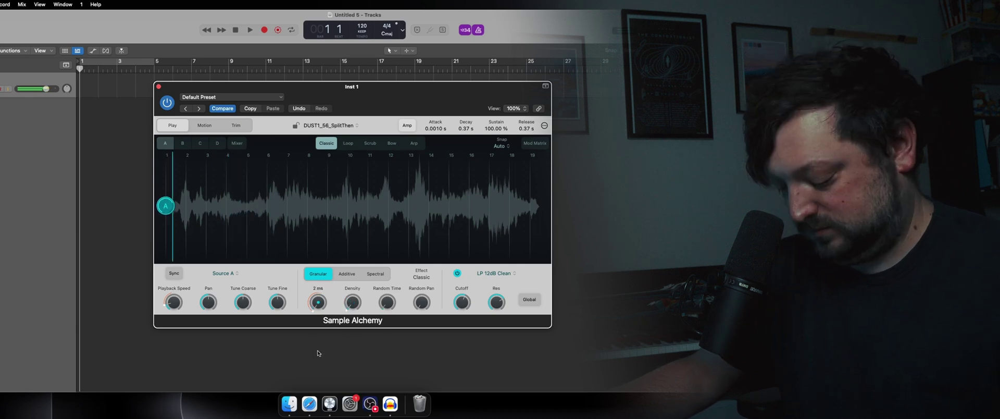
mouse_move(325, 282)
drag(325, 275, 326, 261)
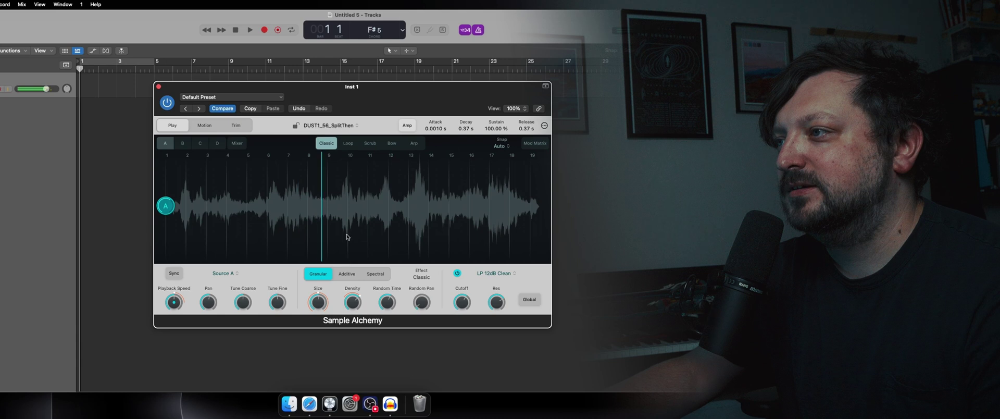
Reactivate sources B, C and D alongside source A
click(183, 146)
click(200, 146)
click(214, 146)
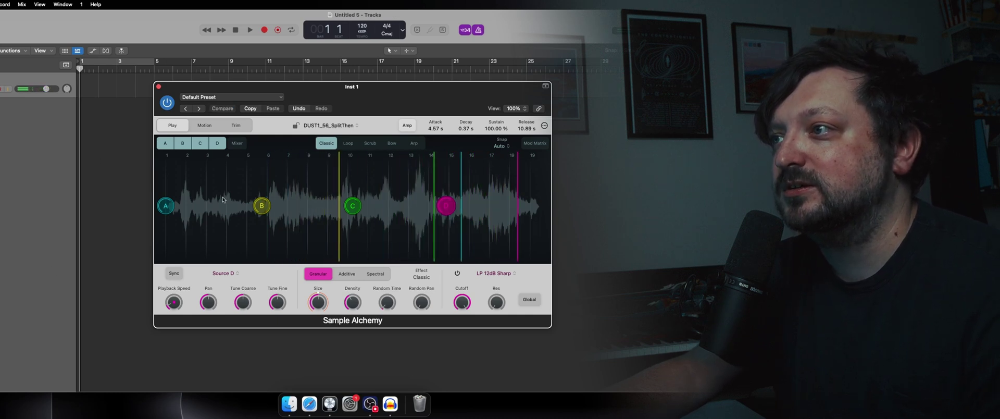
Show the Blackhole reverb beside Sample Alchemy and reduce its mix to 25
click(8, 211)
drag(287, 108, 160, 99)
drag(337, 97, 541, 107)
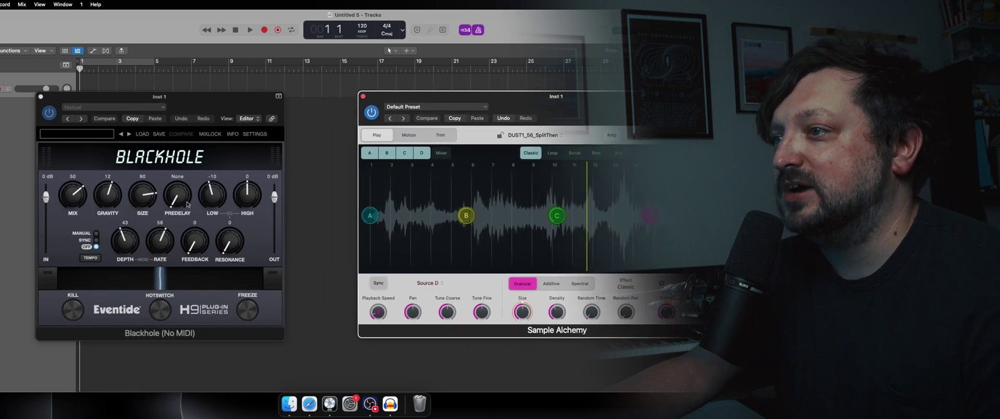
drag(144, 201, 92, 202)
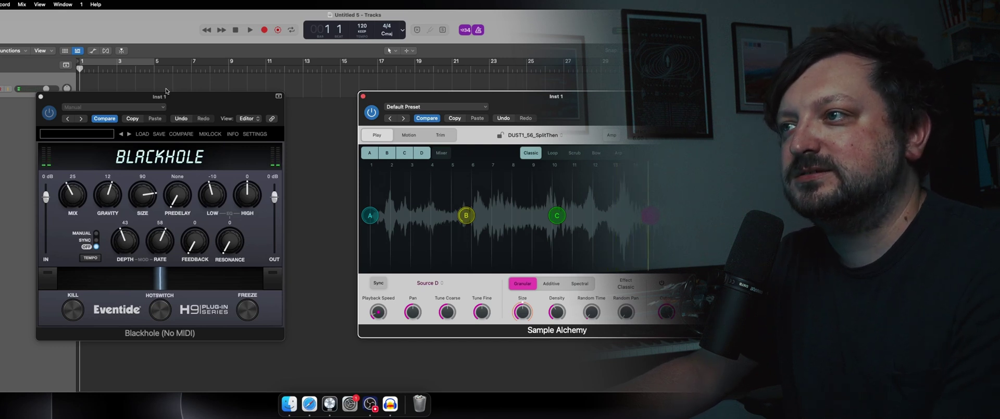
Open the Cassette effect and arrange its window between Blackhole and Sample Alchemy
click(231, 109)
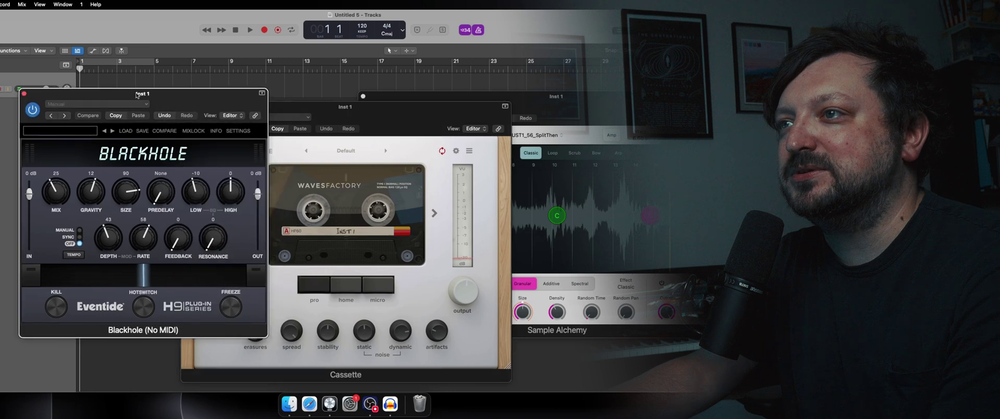
drag(356, 119, 307, 67)
drag(530, 107, 613, 67)
drag(312, 53, 254, 53)
drag(581, 65, 499, 64)
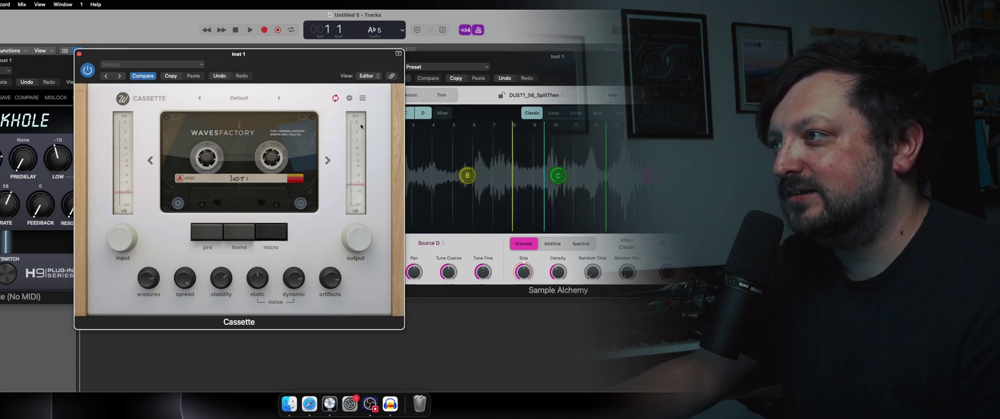
Set Cassette's output level to -7.6 dB and review its advanced settings
drag(361, 234, 362, 248)
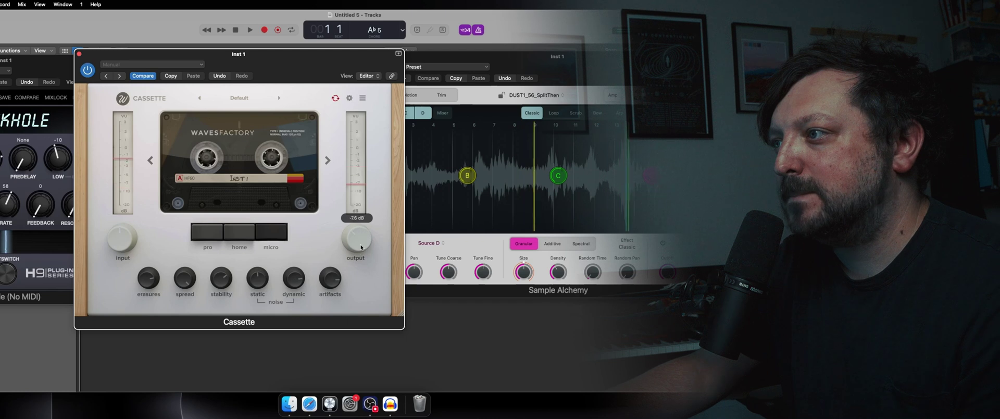
click(350, 97)
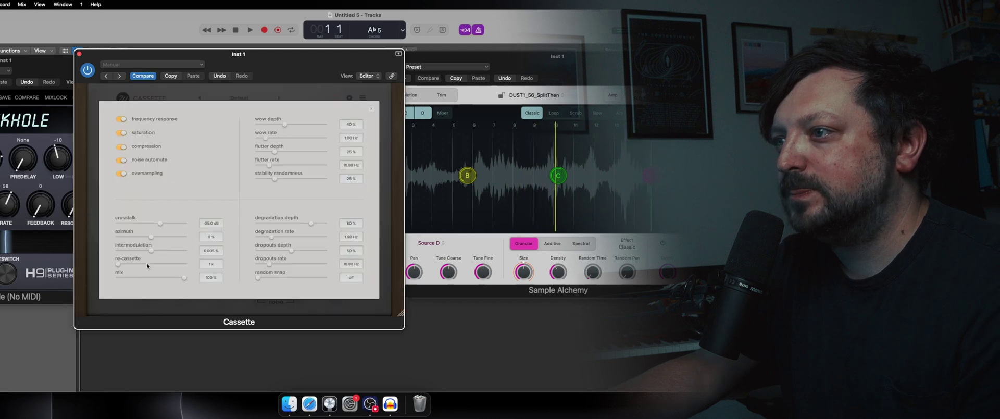
click(370, 109)
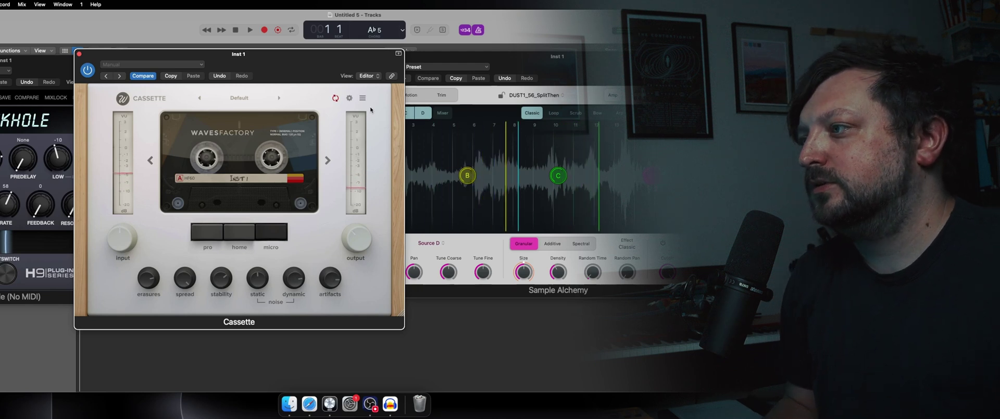
Close the Cassette and Blackhole windows and bring the Sample Alchemy window back to the centre
click(80, 54)
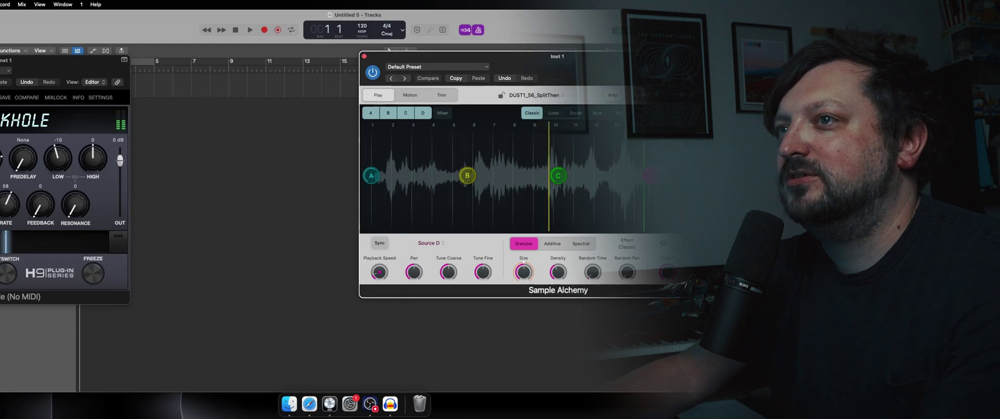
click(0, 60)
drag(598, 66, 433, 89)
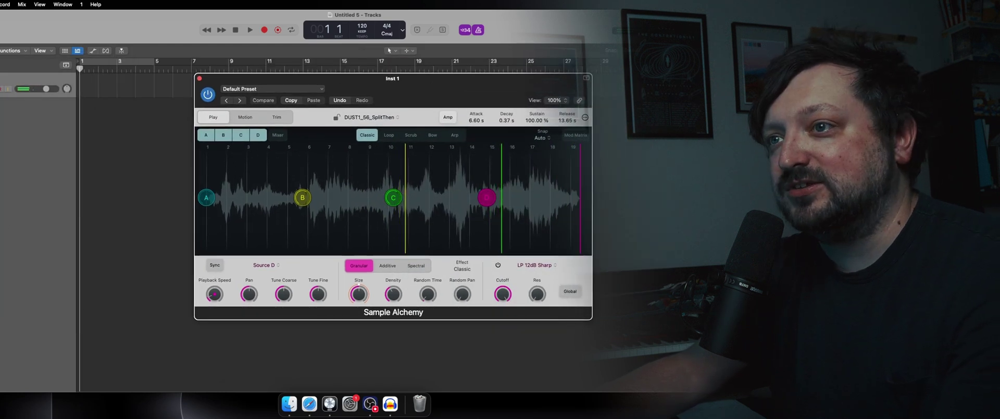
Switch to Loop mode with only source A active and extend its loop to about marker 10
click(263, 100)
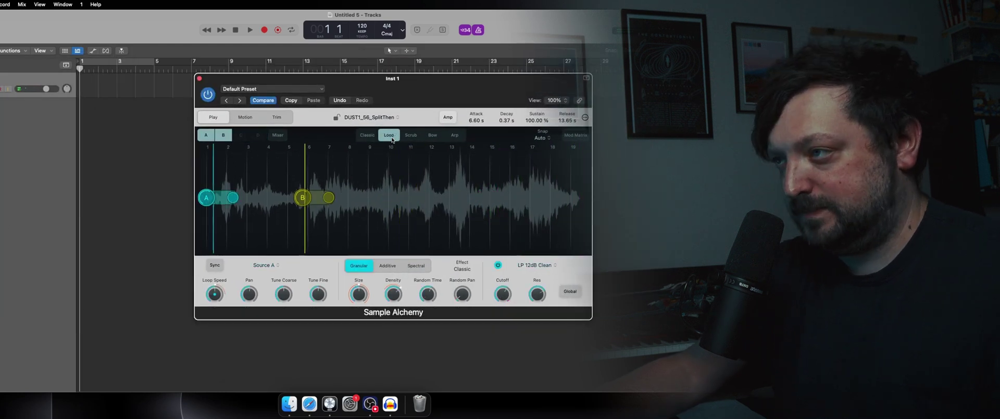
click(259, 196)
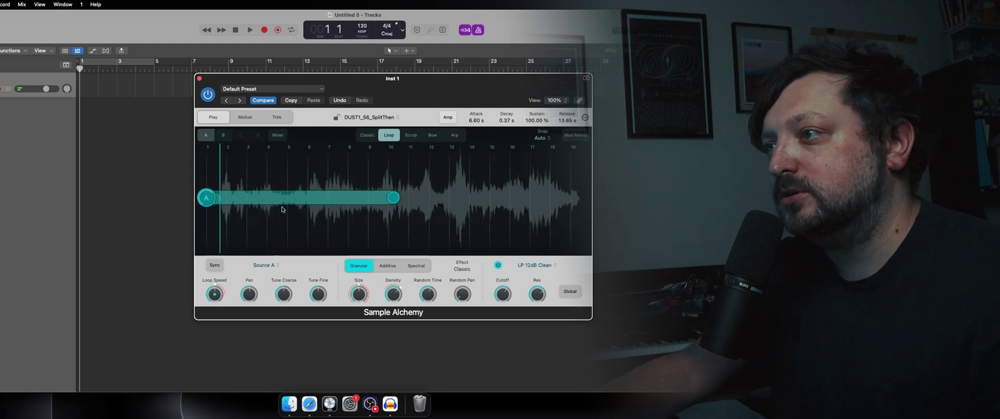
Reposition source A's loop to run from about marker 12 back to marker 6, and slow the loop speed to 24.0 %
drag(210, 201, 253, 173)
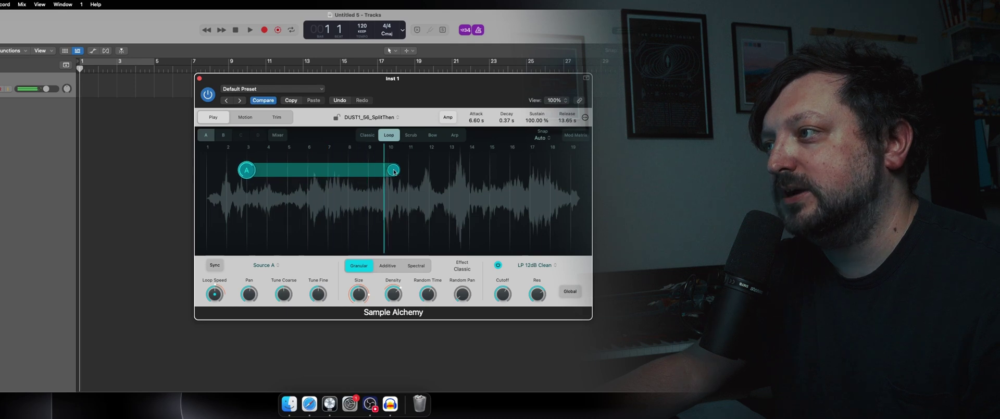
drag(381, 172, 496, 193)
drag(352, 193, 306, 190)
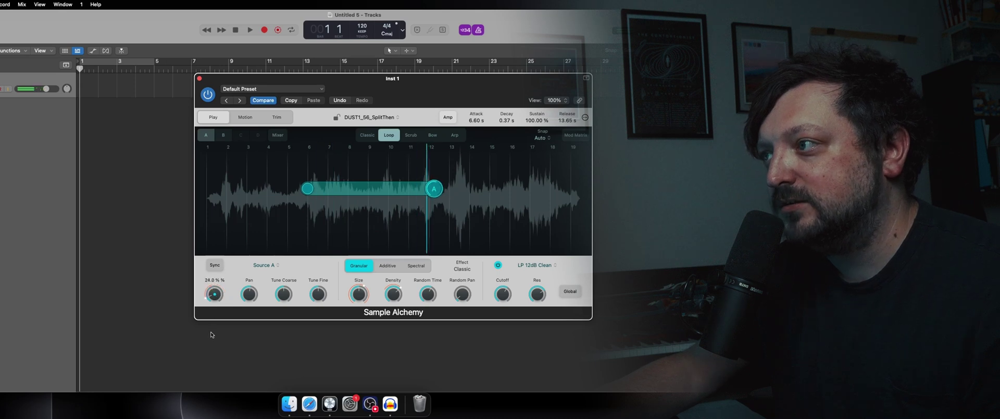
Activate source B alongside source A and set its loop to run from about marker 4 to marker 15
click(225, 135)
drag(306, 197, 265, 171)
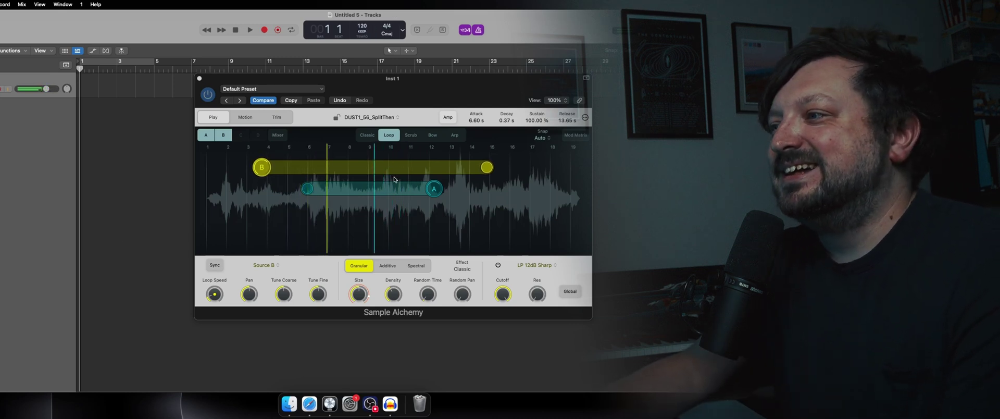
Set source B's grain size to 117 ms and its density to 3 grains
click(360, 295)
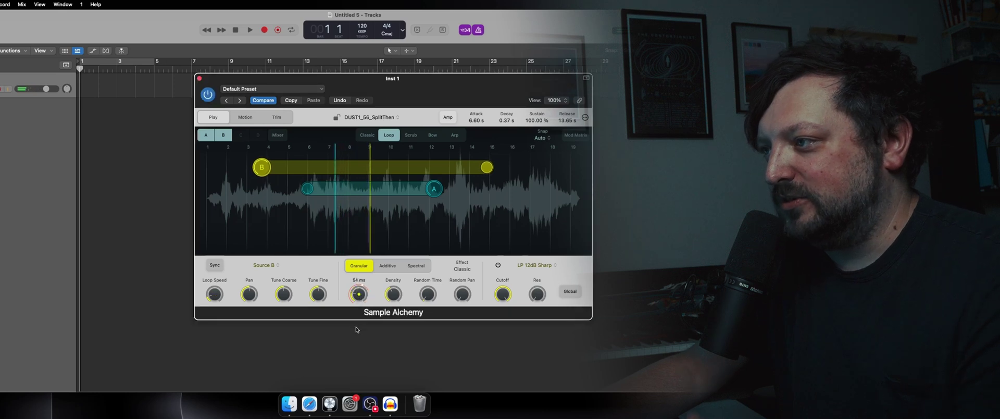
drag(362, 301, 361, 297)
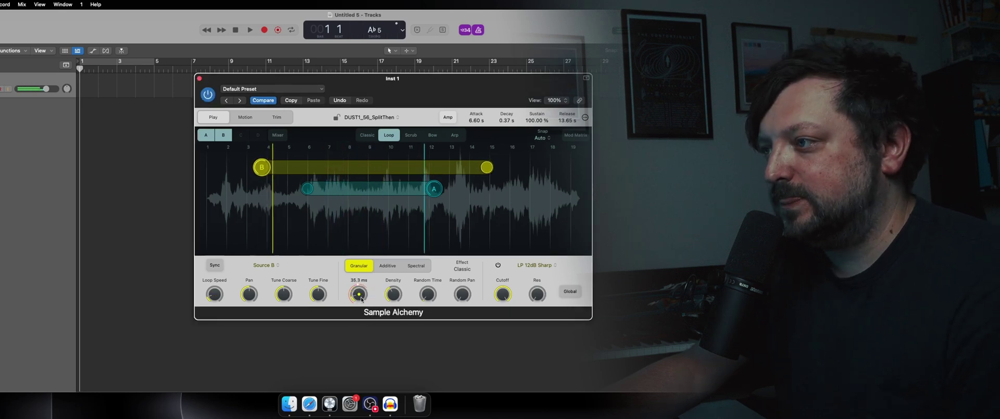
click(395, 293)
drag(399, 289, 419, 224)
drag(355, 309, 361, 250)
drag(394, 296, 387, 385)
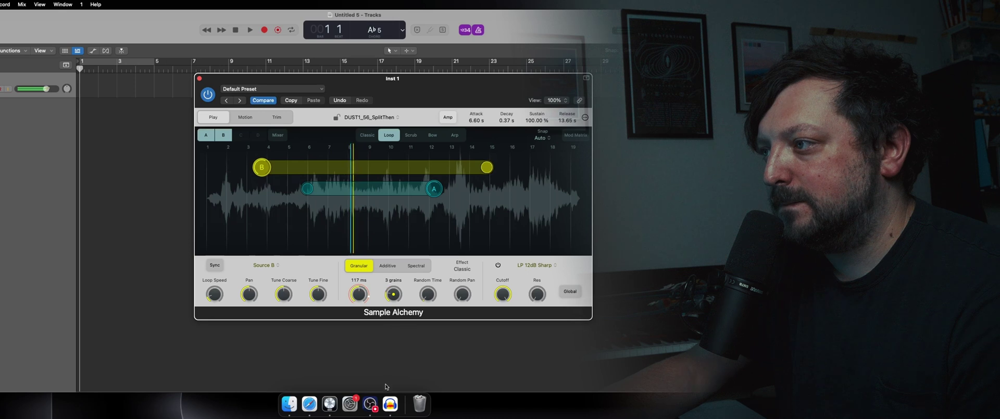
Set source B's random time to 44.93 % and its random pan to 57.51 %
drag(428, 298, 439, 222)
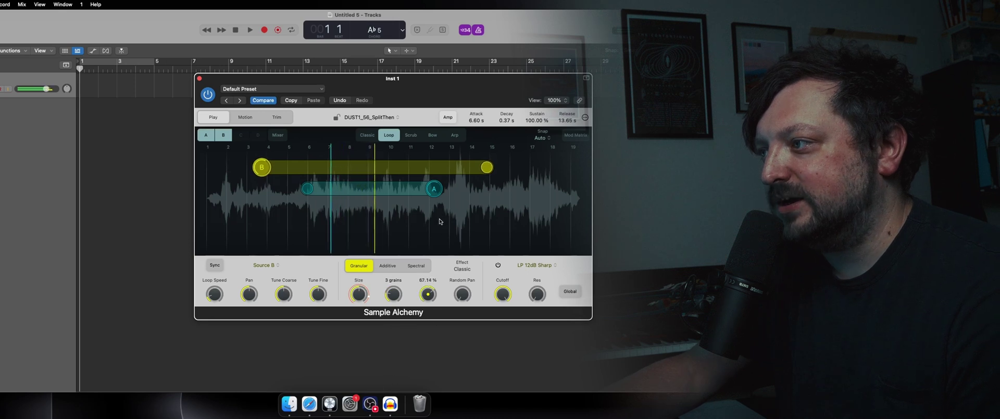
drag(462, 297, 465, 231)
drag(429, 296, 427, 321)
Enable source B's filter, make it global, and set it to LP 24dB Edgy with a 230 Hz cutoff
click(498, 265)
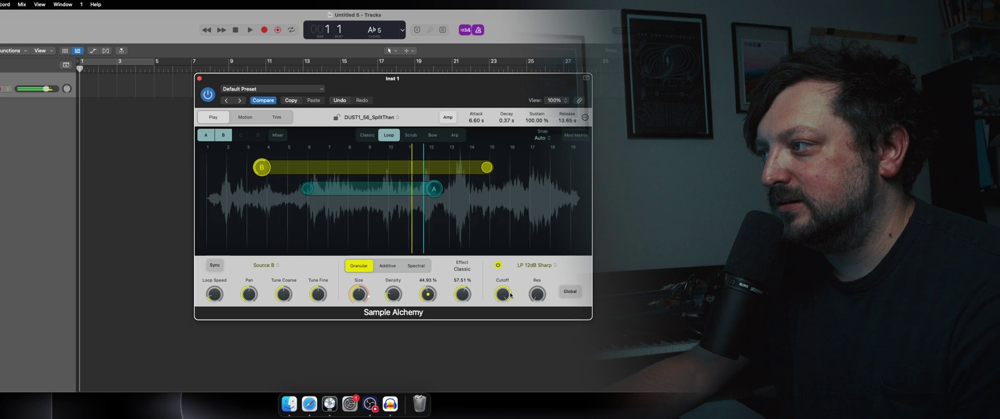
click(573, 292)
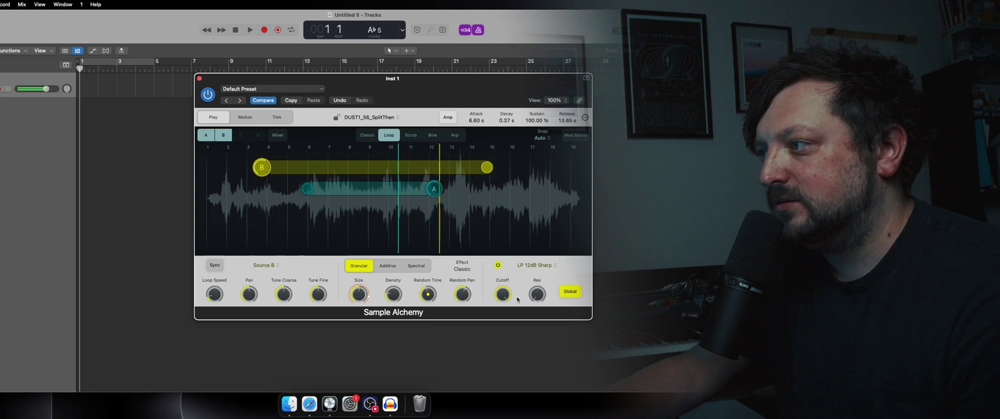
drag(505, 301, 497, 368)
click(536, 265)
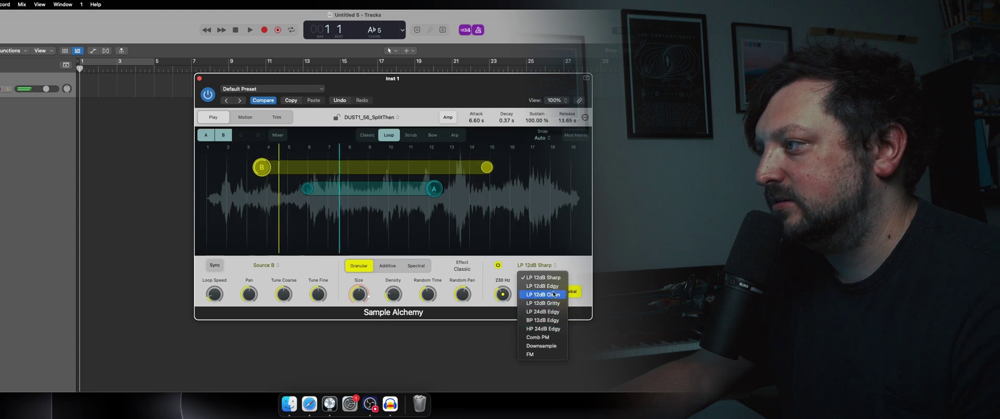
click(551, 312)
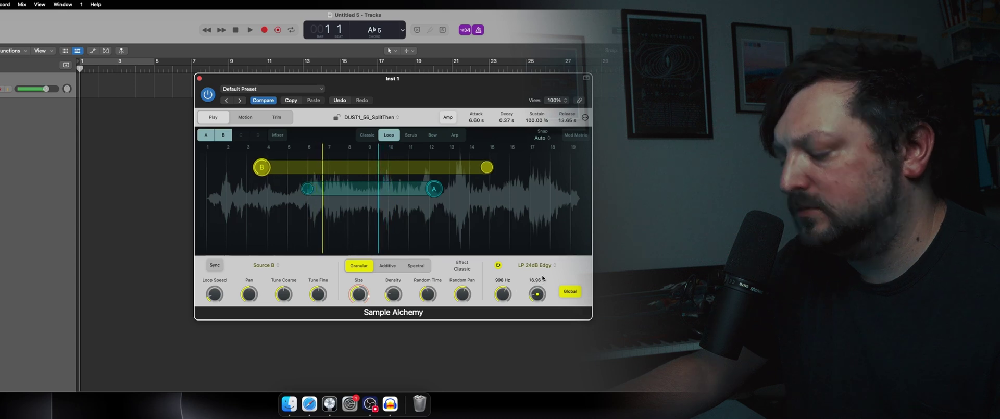
Set the global filter's resonance to about 17 % and raise its cutoff to about 2374 Hz
drag(542, 297, 543, 278)
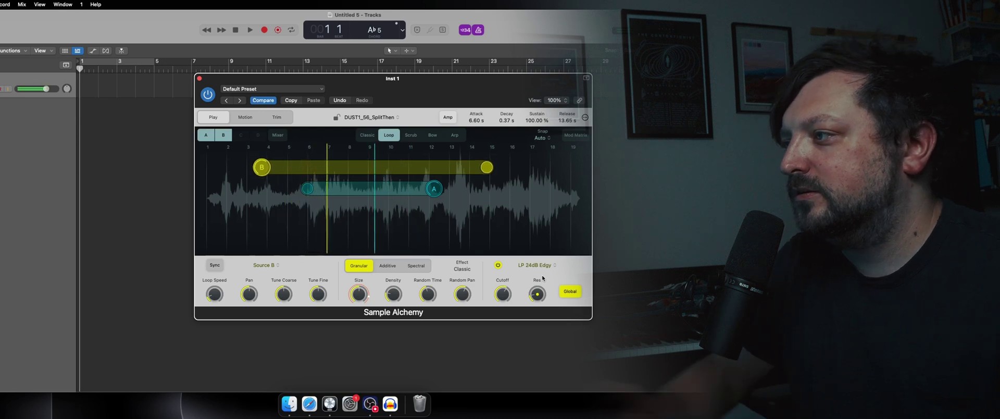
mouse_move(507, 281)
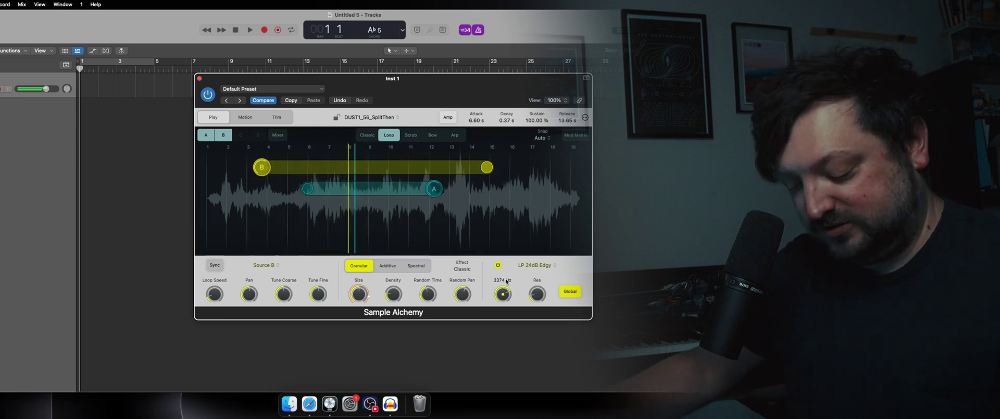
drag(506, 282, 506, 279)
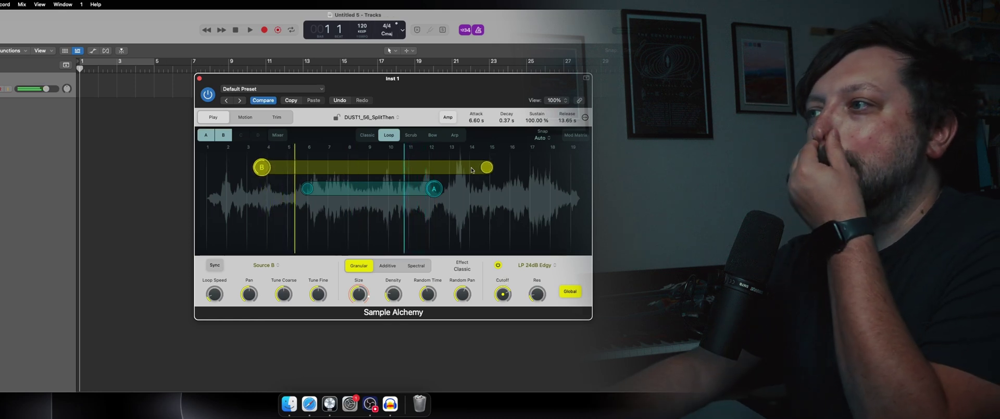
Switch to Scrub mode with only source A active and move source A to about marker 17.5
click(411, 136)
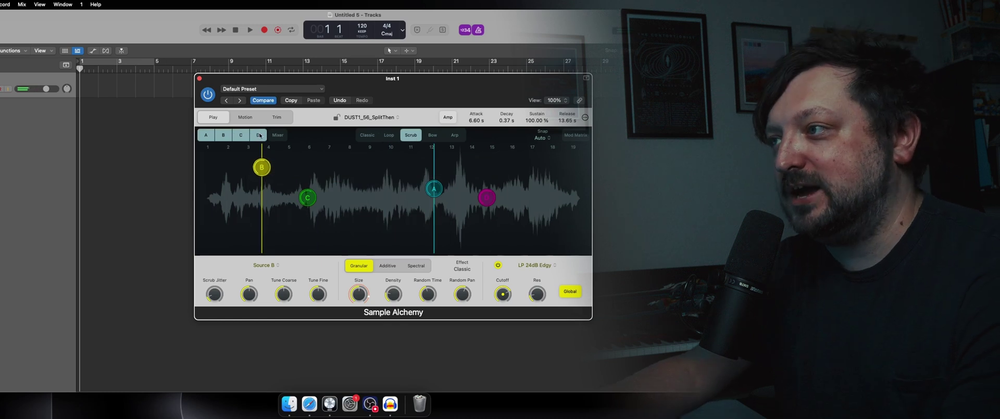
click(208, 136)
drag(433, 189, 385, 189)
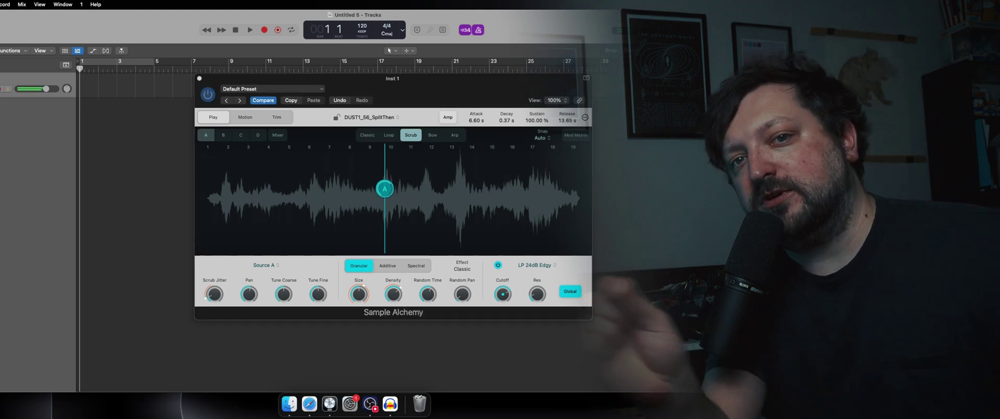
drag(385, 189, 447, 179)
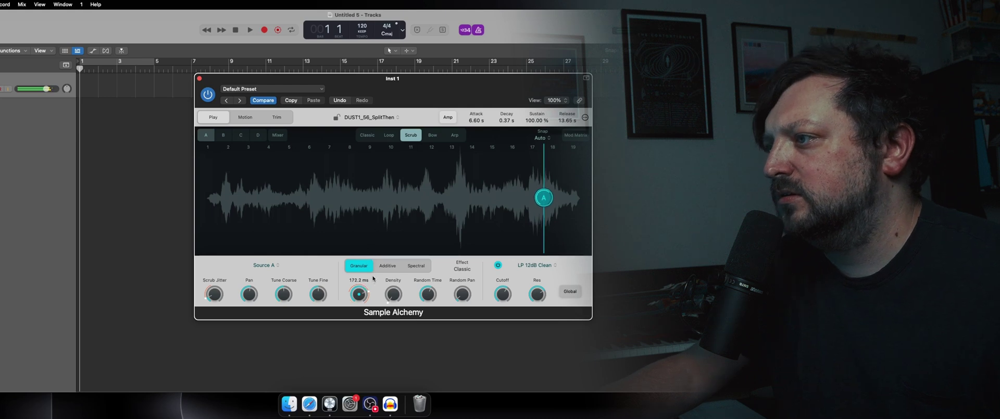
Activate sources B, C and D and place them at about markers 6.6, 13 and 2 respectively
click(227, 137)
drag(262, 167, 322, 198)
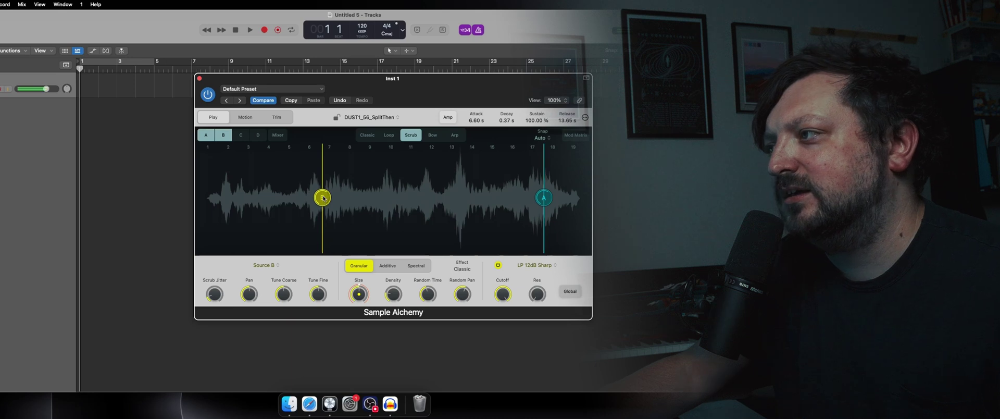
click(241, 135)
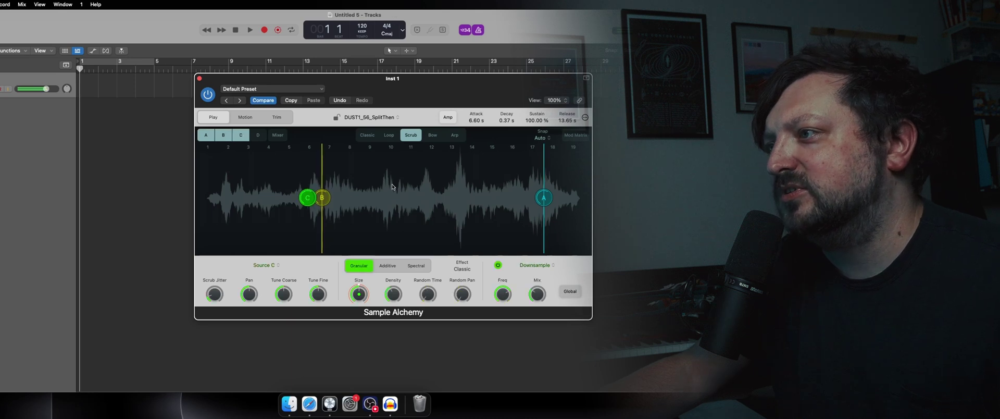
drag(307, 197, 225, 207)
click(258, 135)
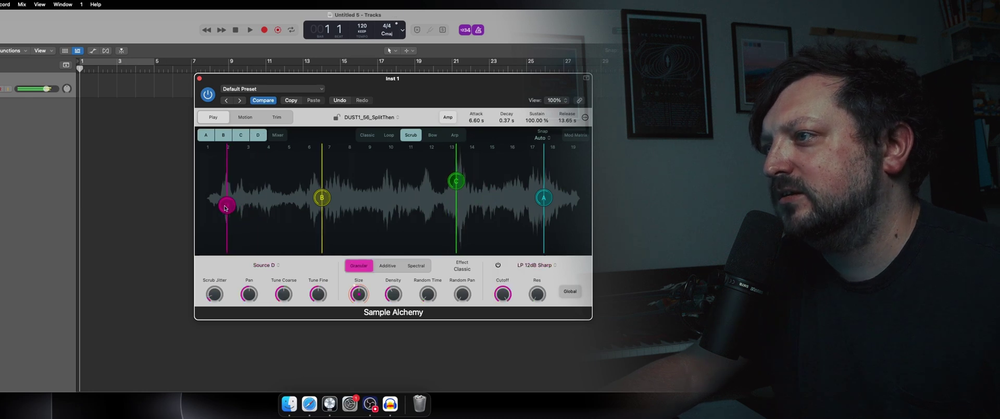
Balance the source levels in the mixer, lowering source C, and change source C's filter to FM
click(278, 135)
drag(222, 167, 263, 202)
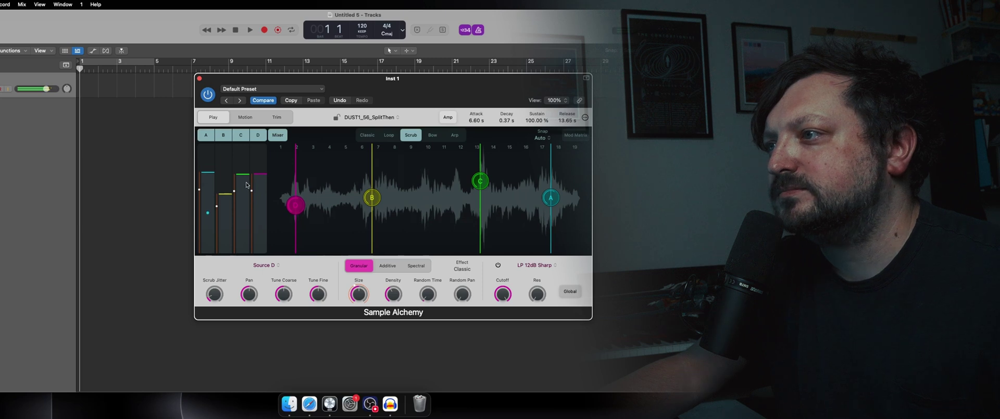
drag(247, 175, 245, 210)
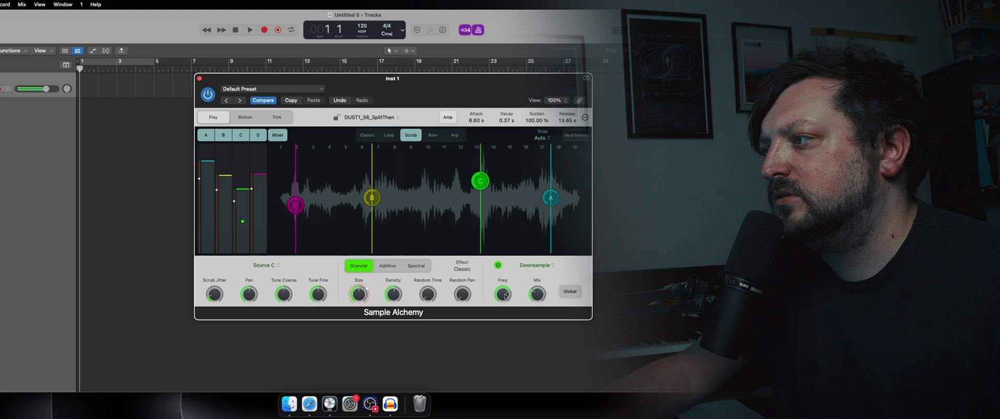
click(540, 265)
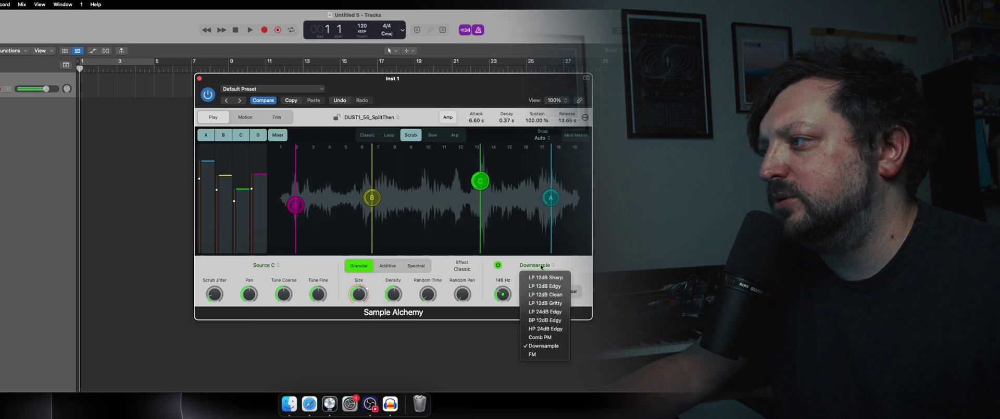
click(541, 354)
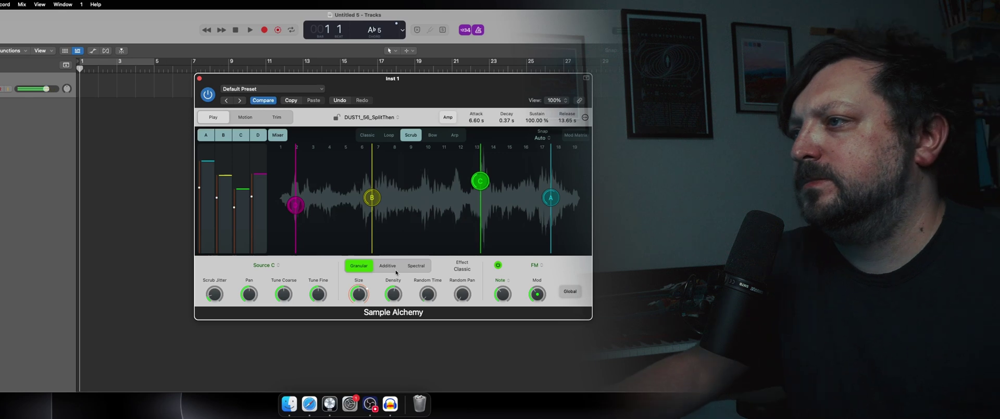
Lower sources C and D slightly in the mixer and raise every source's scrub jitter, with C at 72.68 % and B at 78.55 %
drag(249, 223, 243, 181)
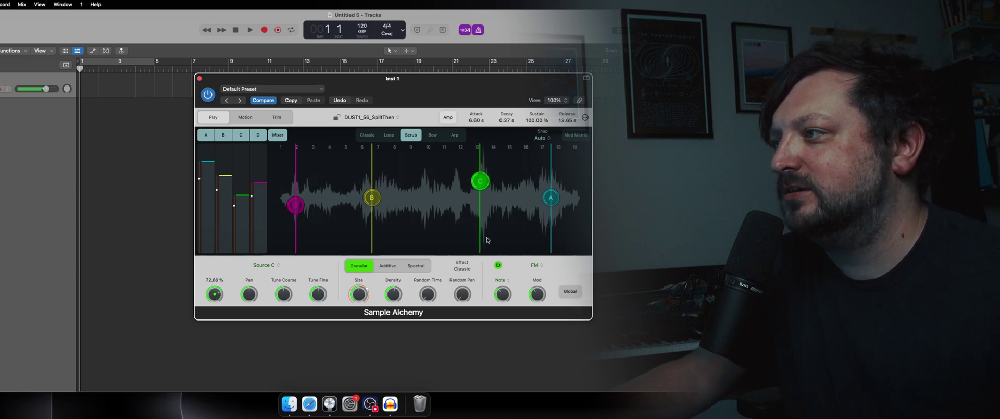
click(551, 199)
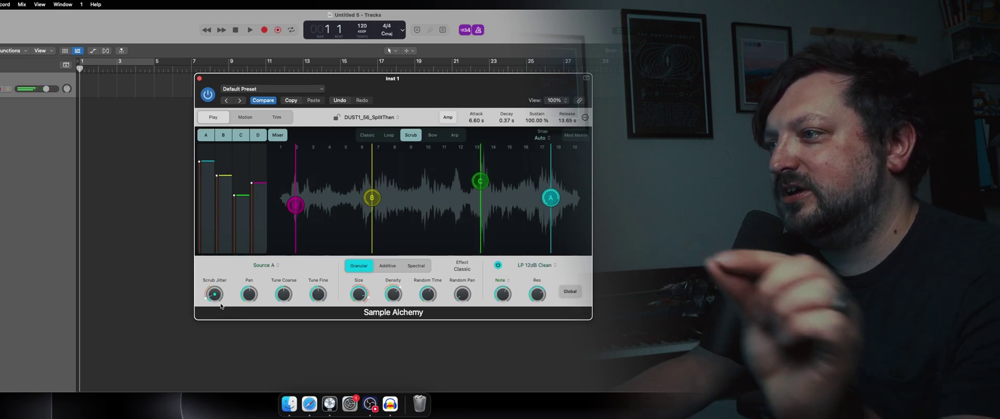
click(367, 199)
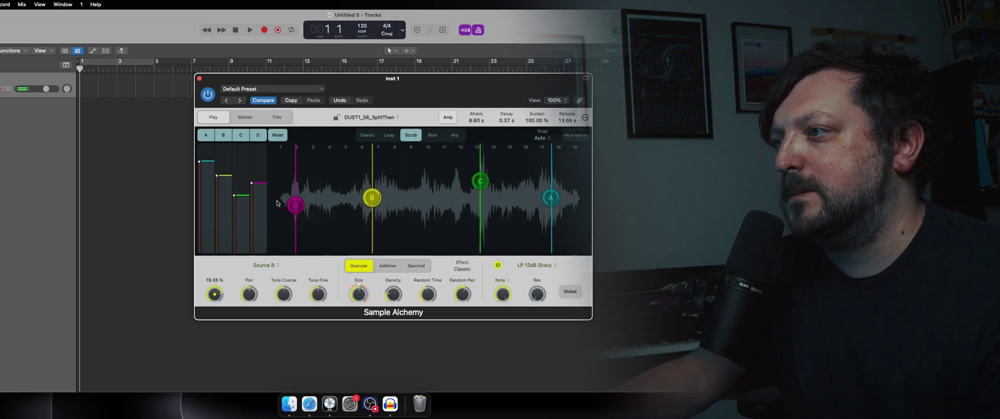
click(303, 205)
drag(214, 297, 235, 202)
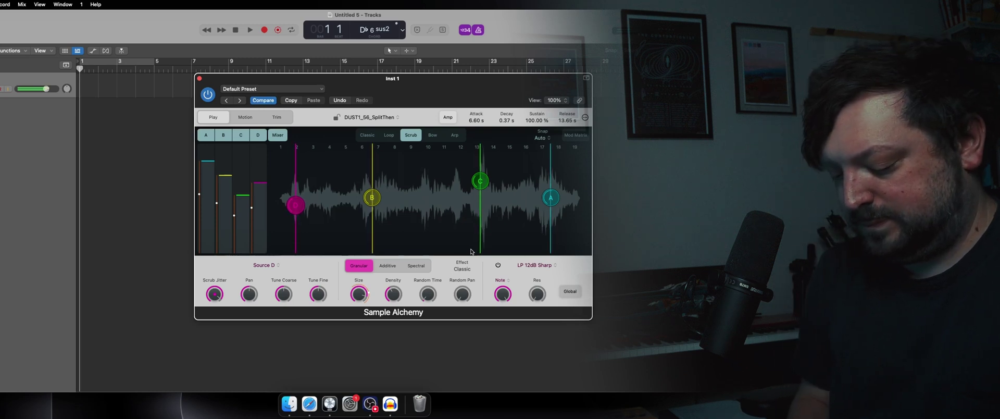
Switch to Bow mode with only source A active, move it to about marker 10, and lower its bow rate
click(433, 136)
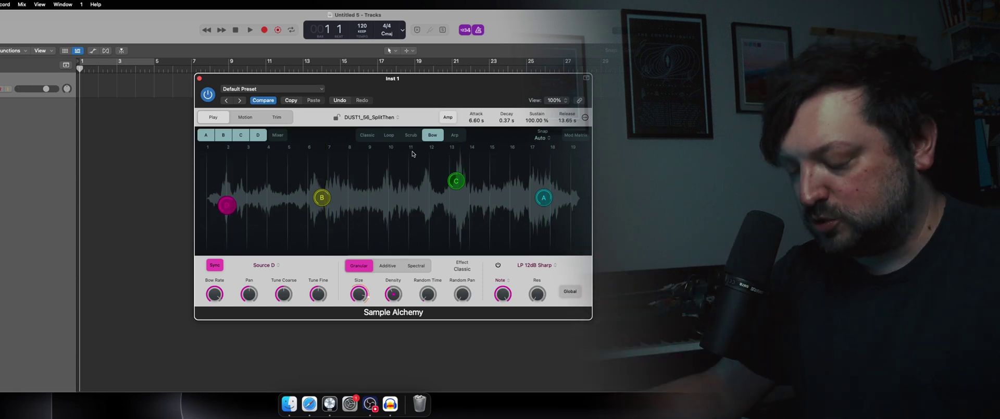
click(206, 136)
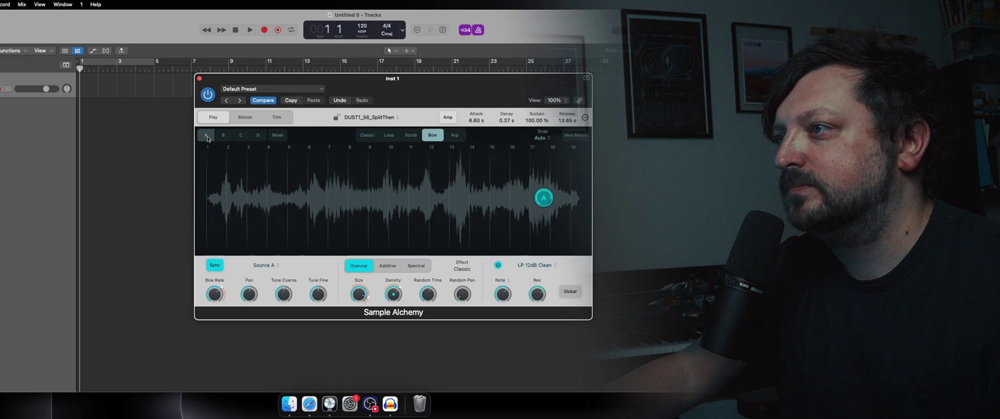
drag(537, 200, 387, 200)
drag(363, 293, 363, 286)
mouse_move(218, 293)
mouse_down()
mouse_move(219, 281)
mouse_move(218, 296)
mouse_up()
drag(219, 336, 218, 353)
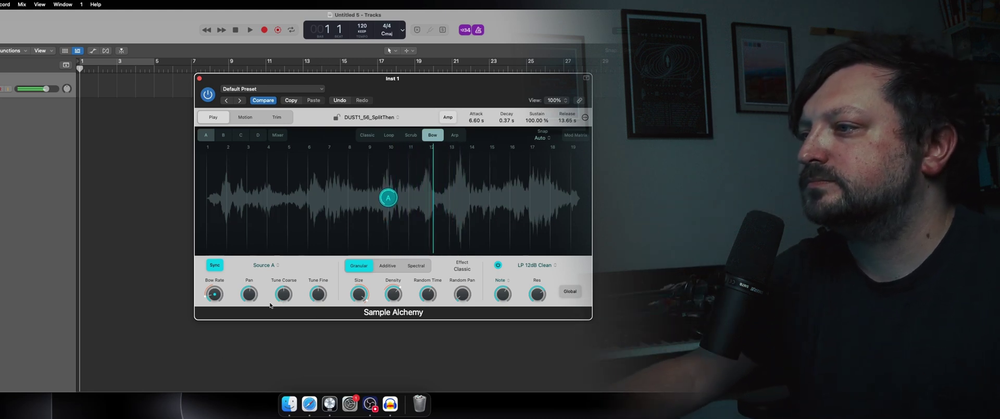
Try source A's bow rate unsynced at 7.88 %, and turn tempo sync back on
click(214, 265)
drag(215, 293, 235, 236)
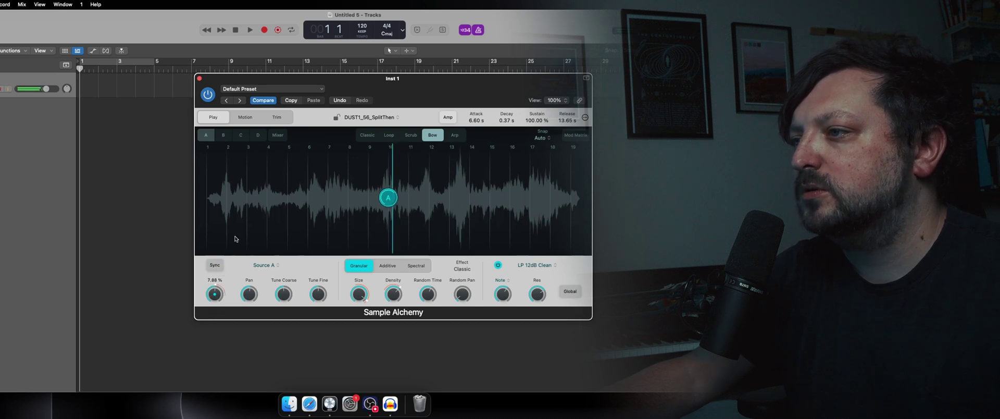
click(215, 265)
Activate sources B and C in Bow mode and move source C to about marker 15.6
click(223, 136)
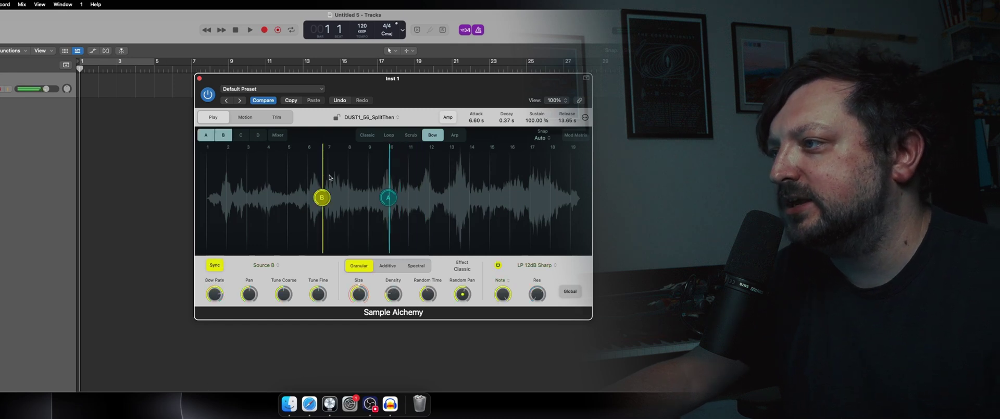
click(242, 136)
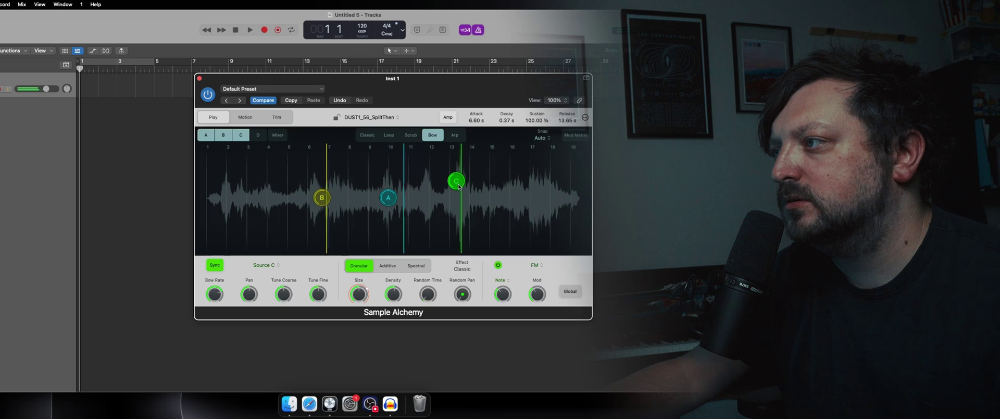
Set source C's bow rate to 1/32 and its grain size to 220.1 ms, and increase its density
drag(219, 297, 217, 275)
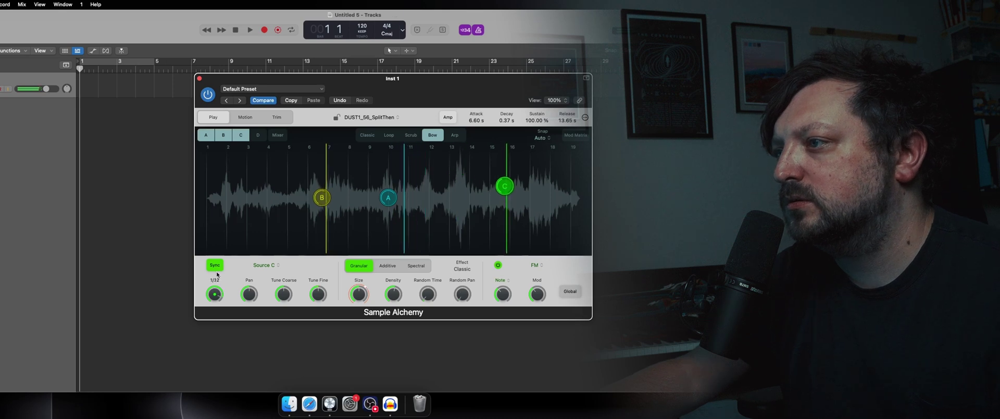
drag(359, 295, 367, 251)
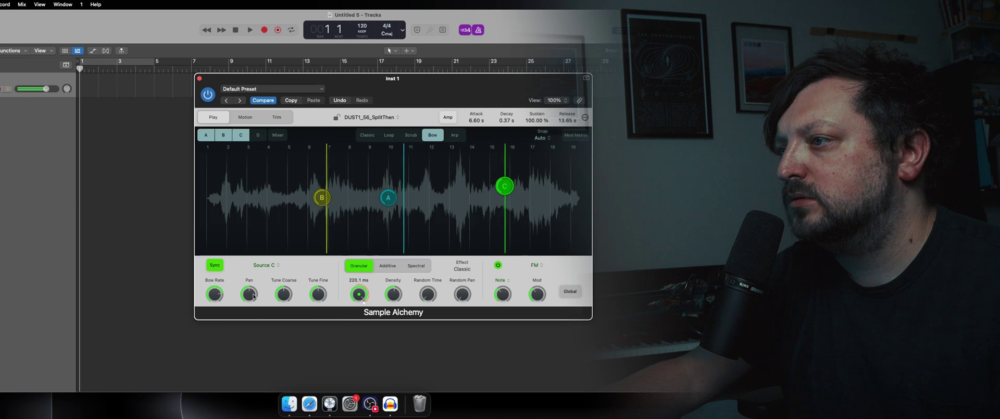
drag(394, 296, 400, 275)
Move source B to about marker 4.4 and set its bow rate to 1/2
drag(321, 198, 272, 156)
mouse_move(214, 276)
drag(214, 287, 214, 355)
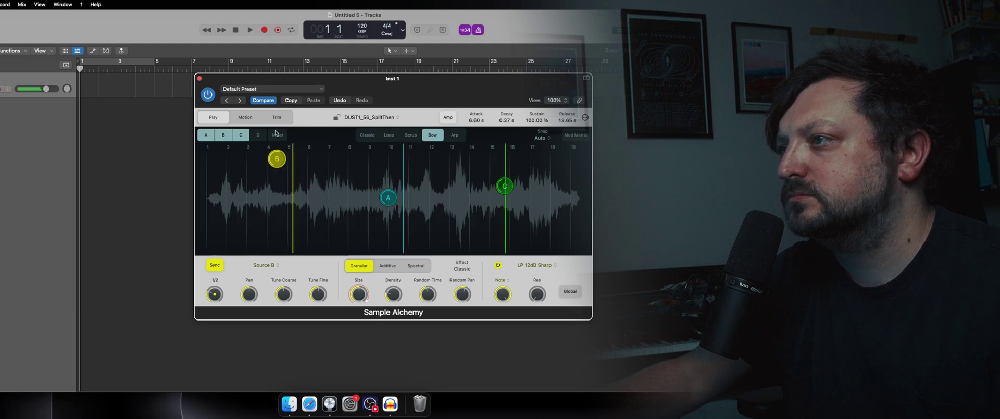
Show the source mixer and raise the levels of sources B and C
click(278, 135)
drag(226, 173, 226, 155)
drag(242, 204, 241, 176)
Adjust source B's filter cutoff and change its filter type to HP 24dB Edgy
drag(510, 287, 503, 313)
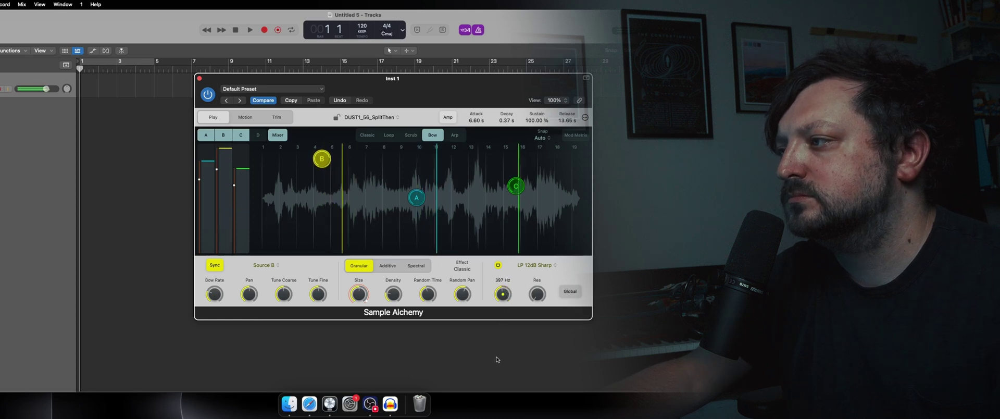
click(539, 265)
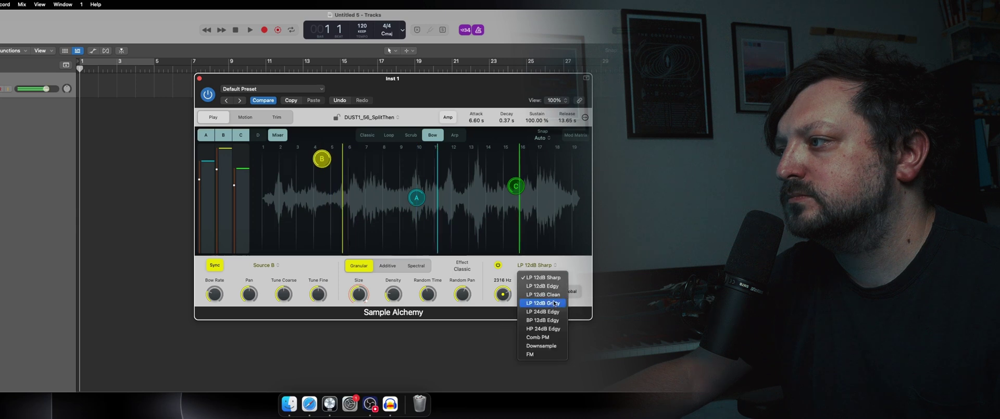
click(537, 325)
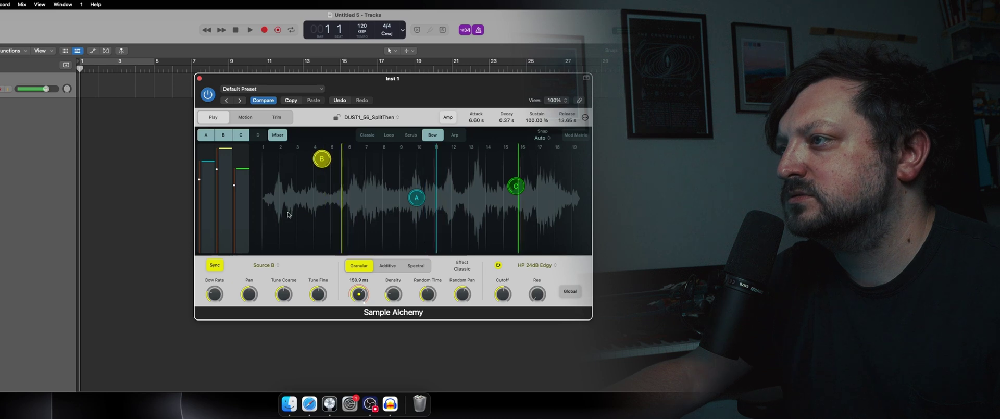
Activate source D alongside B and C in Bow mode, with source A turned off
click(243, 134)
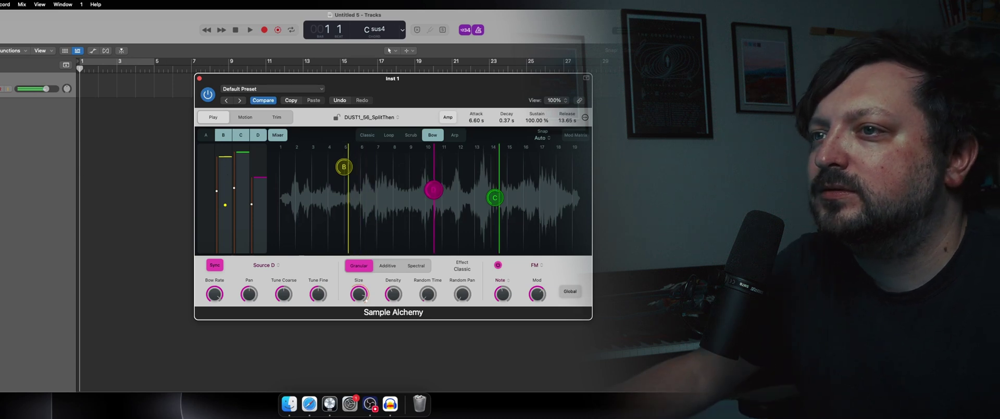
click(59, 232)
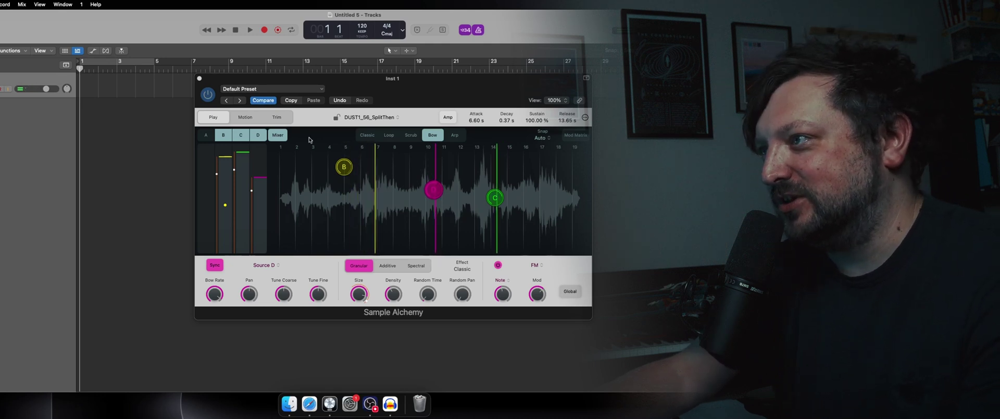
Switch the play mode to Arp and leave only sources A and B active
click(451, 136)
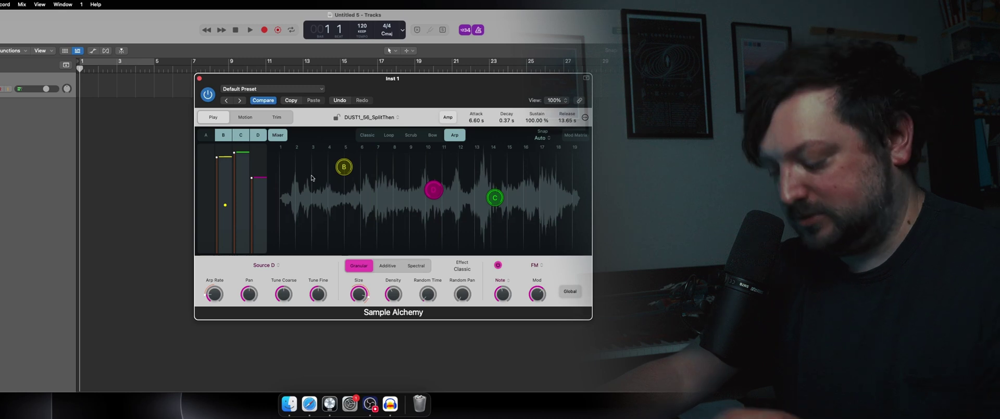
click(223, 135)
click(241, 135)
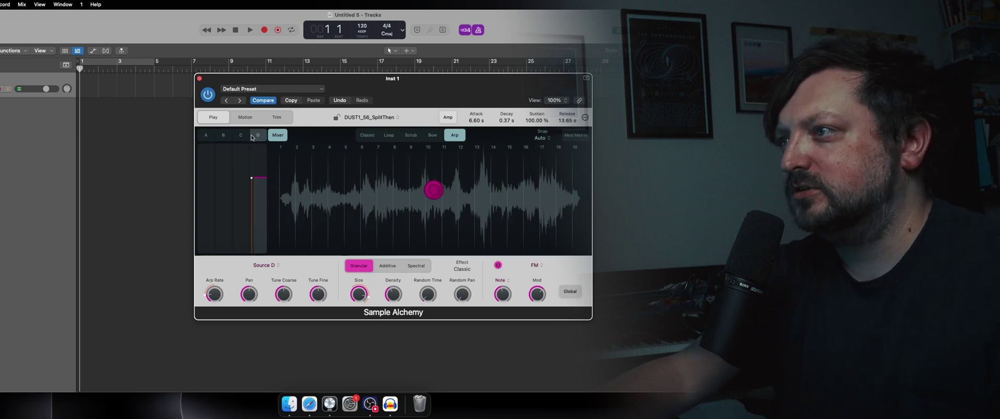
click(206, 135)
click(258, 135)
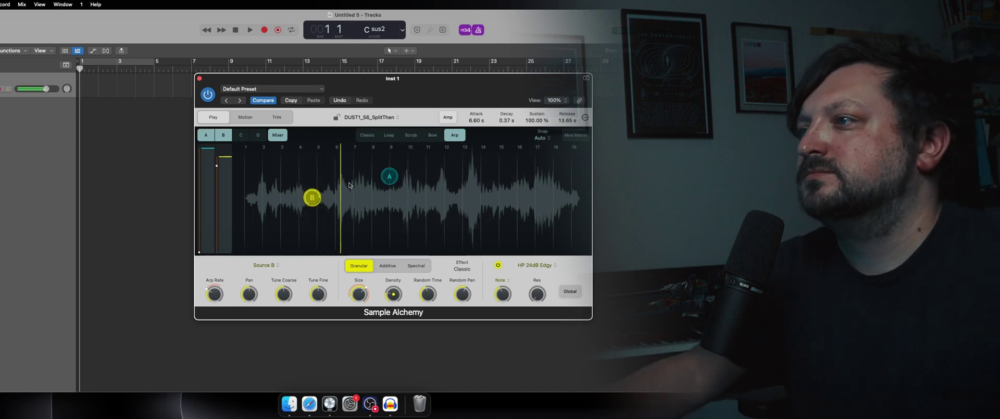
Switch to Classic mode and record a motion of source A across the waveform, ending at about marker 10.8
click(368, 135)
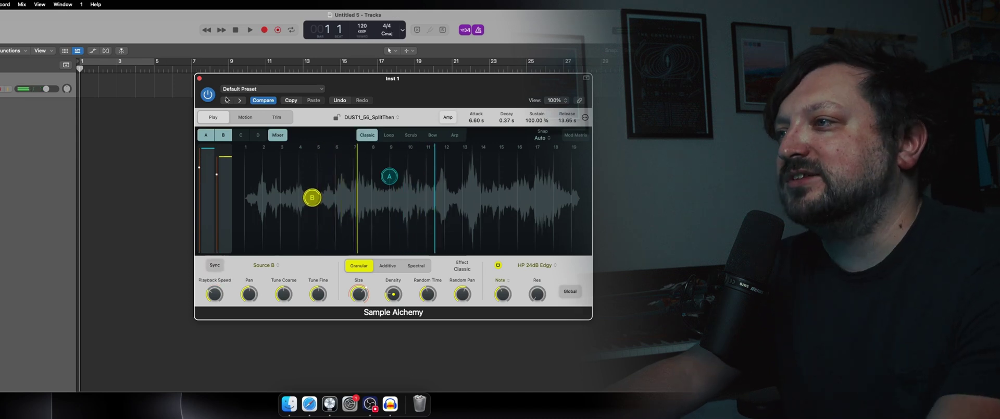
click(245, 116)
click(316, 135)
click(318, 136)
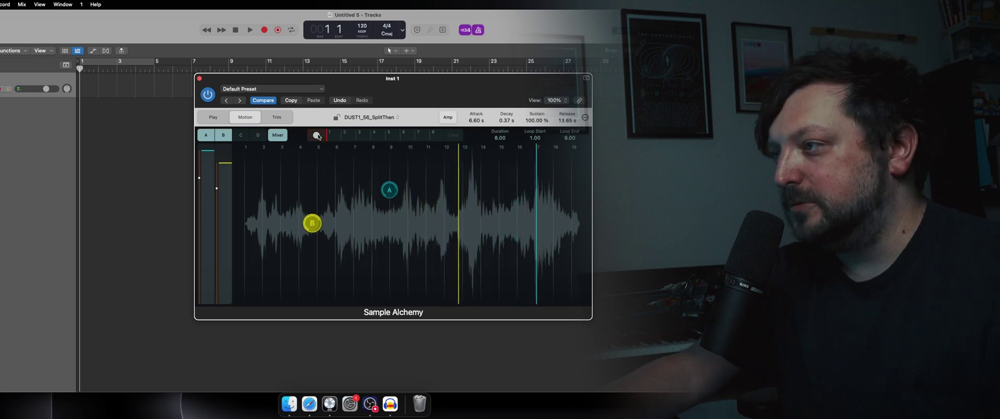
mouse_move(385, 189)
mouse_down()
mouse_move(300, 165)
mouse_move(383, 191)
mouse_move(336, 171)
mouse_move(294, 174)
mouse_move(357, 193)
mouse_move(421, 173)
mouse_move(495, 211)
mouse_move(544, 199)
mouse_move(470, 222)
mouse_move(330, 194)
mouse_move(350, 204)
mouse_move(422, 196)
mouse_up()
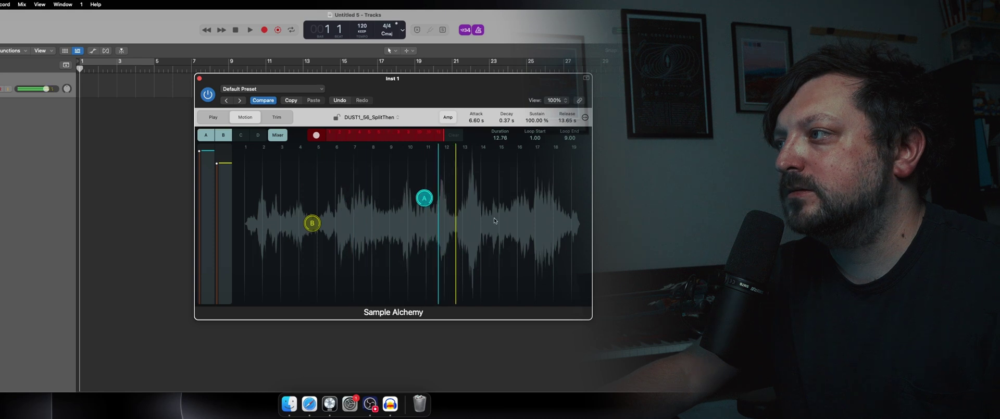
click(312, 136)
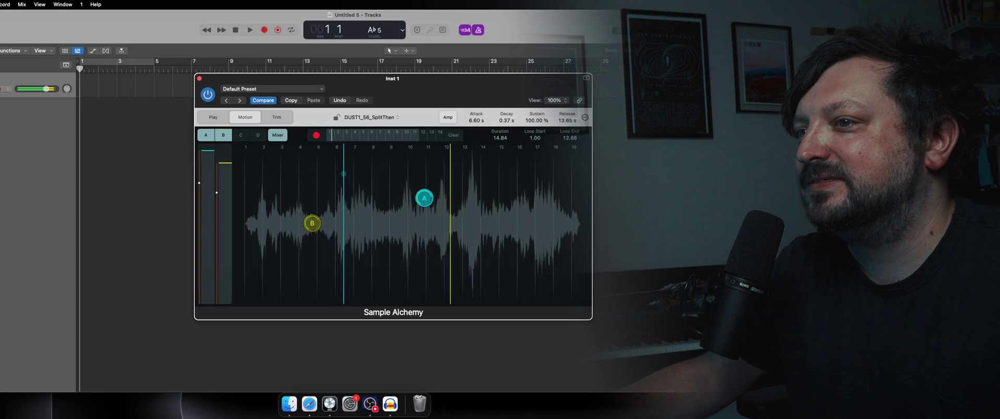
Lower the track volume slightly, record a motion of source B ending at about marker 5.8, and return to the Play view
drag(45, 88, 41, 89)
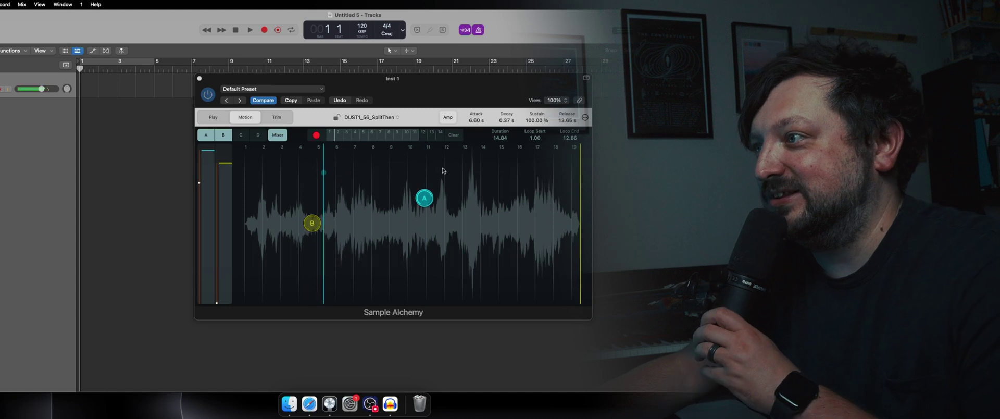
click(317, 136)
mouse_move(316, 225)
mouse_down()
mouse_move(280, 183)
mouse_move(377, 220)
mouse_move(357, 236)
mouse_move(275, 236)
mouse_move(400, 244)
mouse_move(480, 302)
mouse_move(560, 178)
mouse_move(430, 163)
mouse_move(362, 214)
mouse_move(333, 210)
mouse_up()
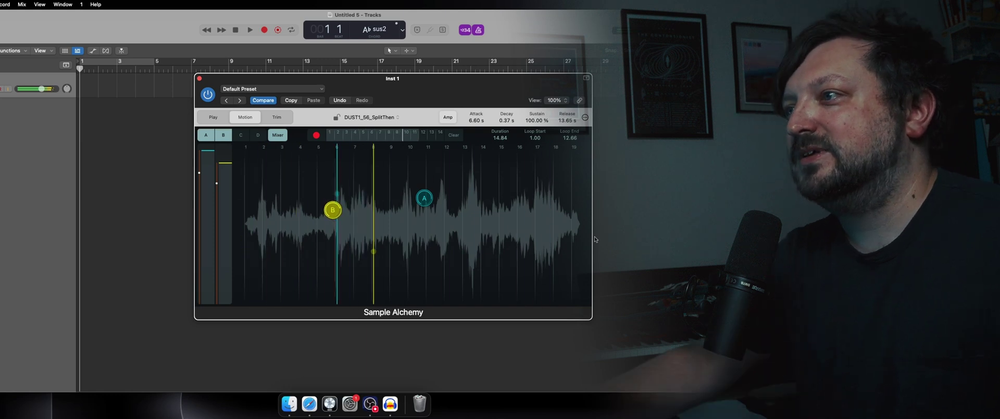
click(226, 122)
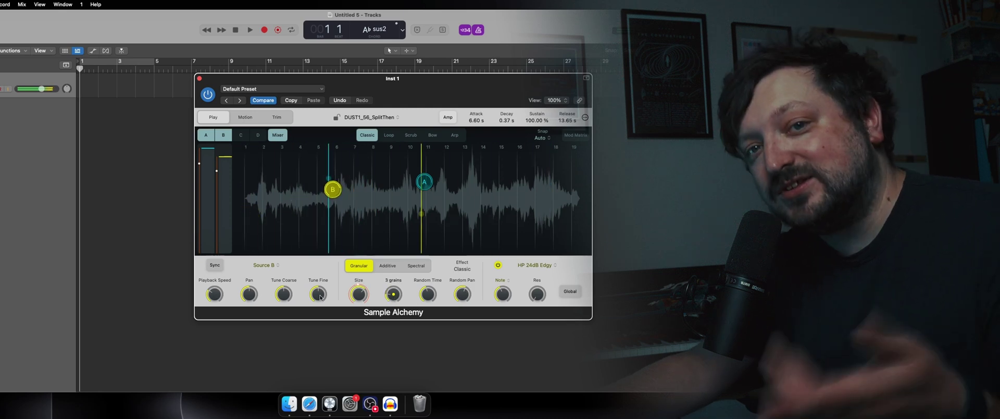
Trim the end of the sample back to about marker 10.4
click(280, 118)
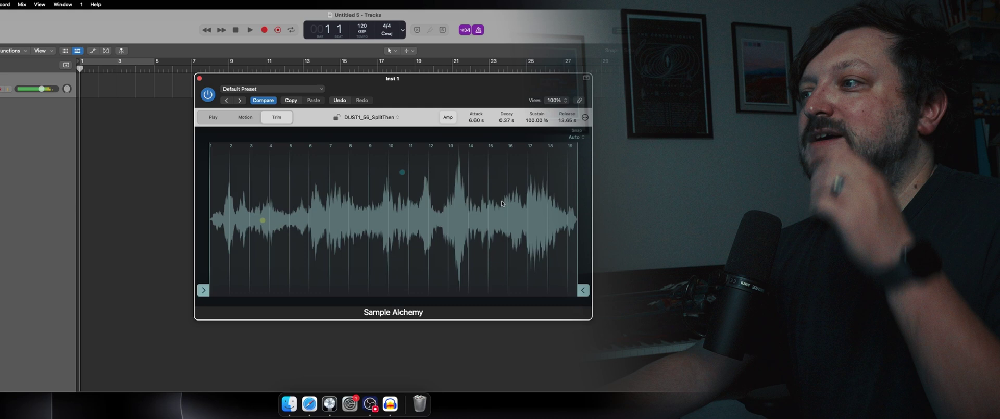
drag(583, 290, 398, 302)
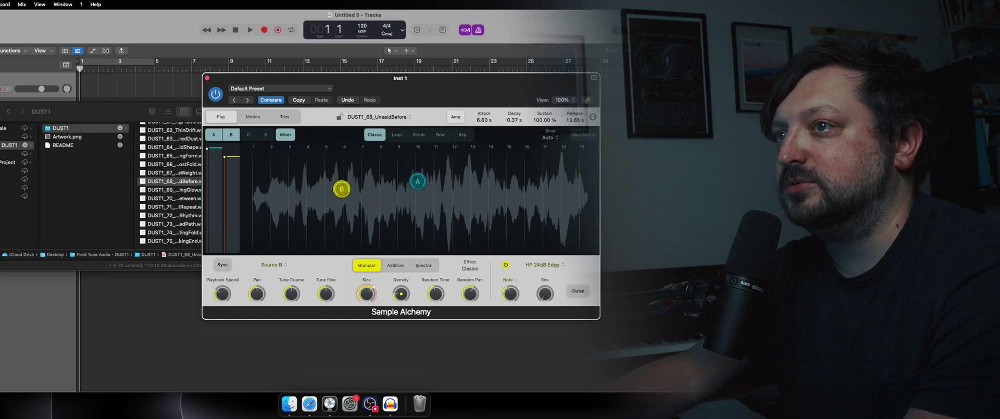
Bring the instrument window holding the DUST1_68_UnsaidBefore sample to the front and reposition it
click(442, 88)
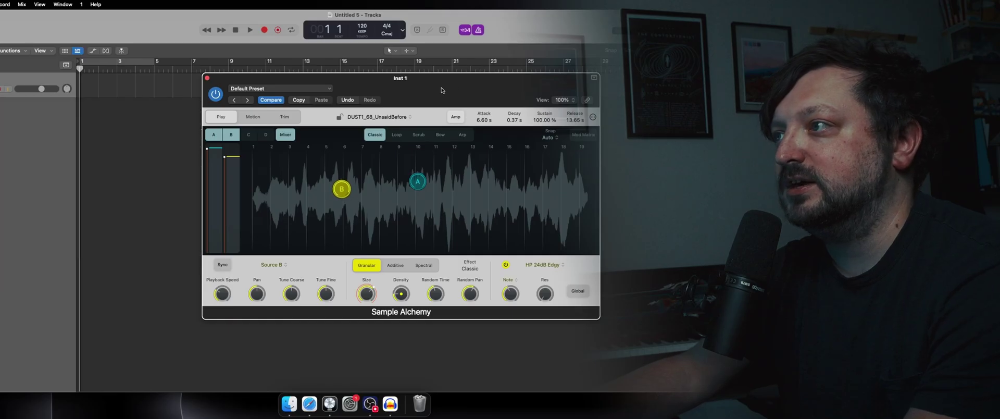
drag(443, 88, 418, 88)
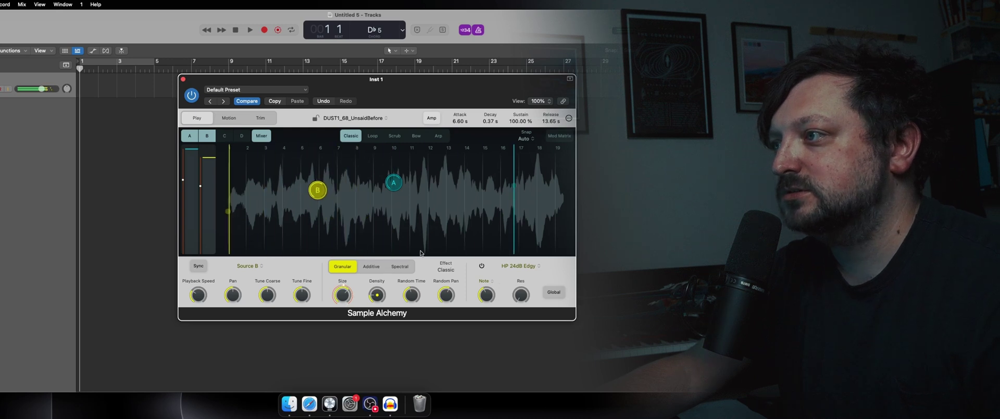
Set source A's grain size to 128.8 ms, and select source B for adjusting its grain size
click(394, 183)
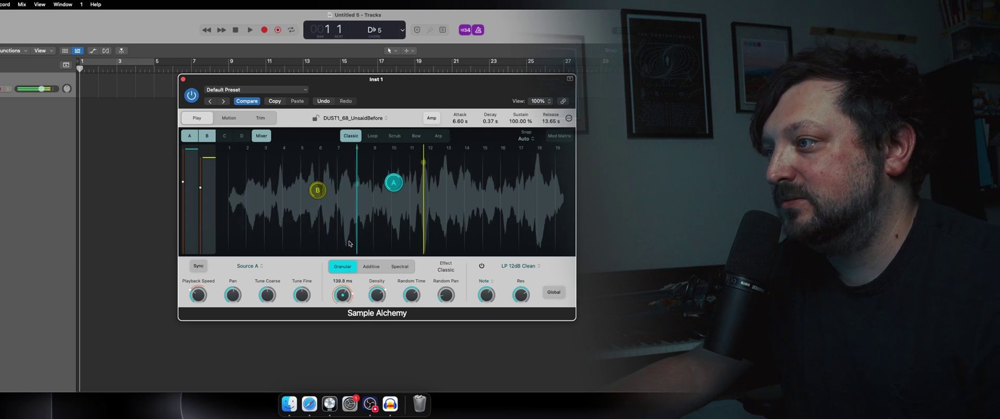
click(318, 191)
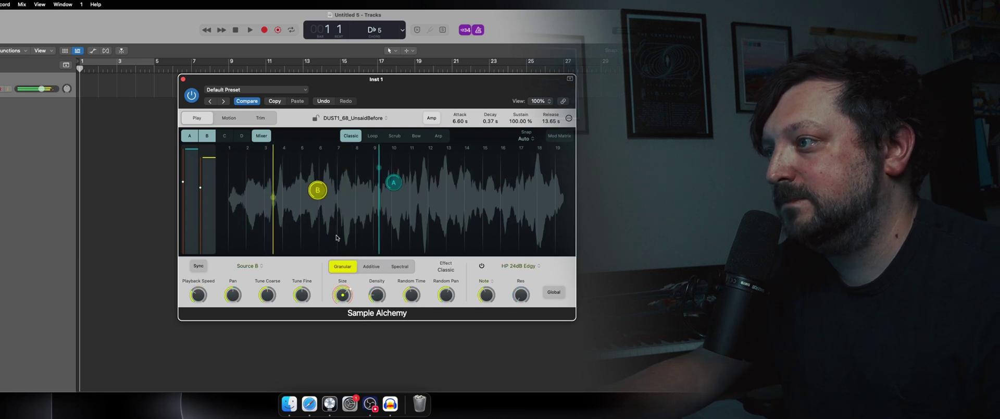